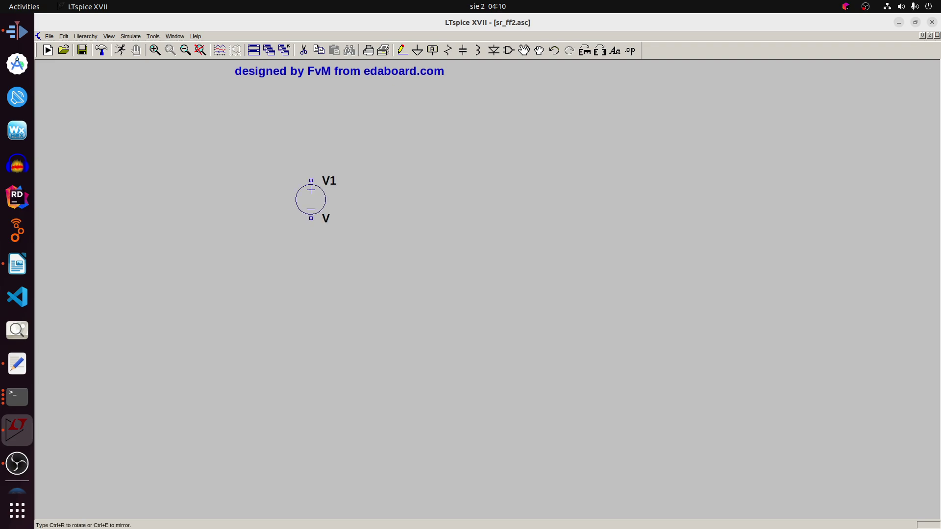
Place three voltage sources: one above the other, and the third to their right at mid-height.
{"action": "left_click", "coordinate": [273, 169]}
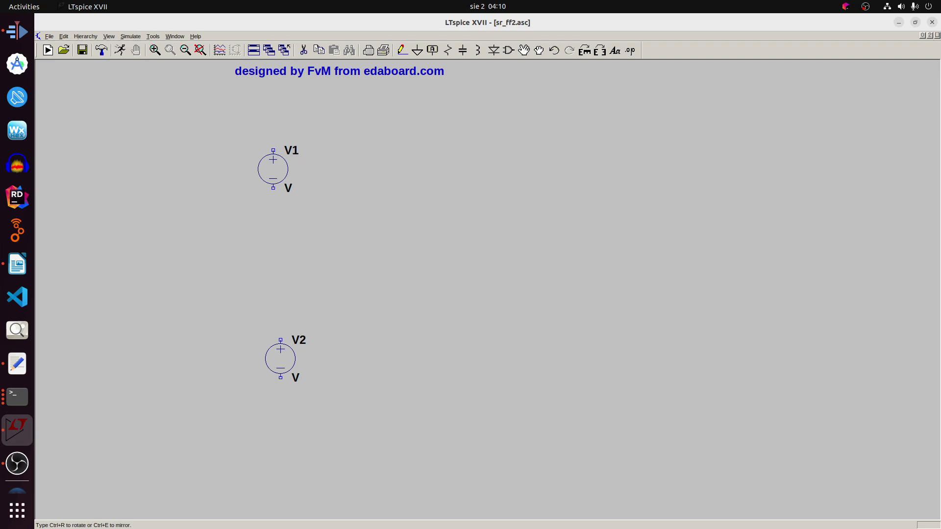
{"action": "left_click", "coordinate": [280, 358]}
{"action": "key", "text": "Escape"}
{"action": "key", "text": "v"}
{"action": "left_click", "coordinate": [379, 275]}
Place a ground below source V3 and wire it to the source's negative terminal.
{"action": "key", "text": "g"}
{"action": "left_click", "coordinate": [379, 320]}
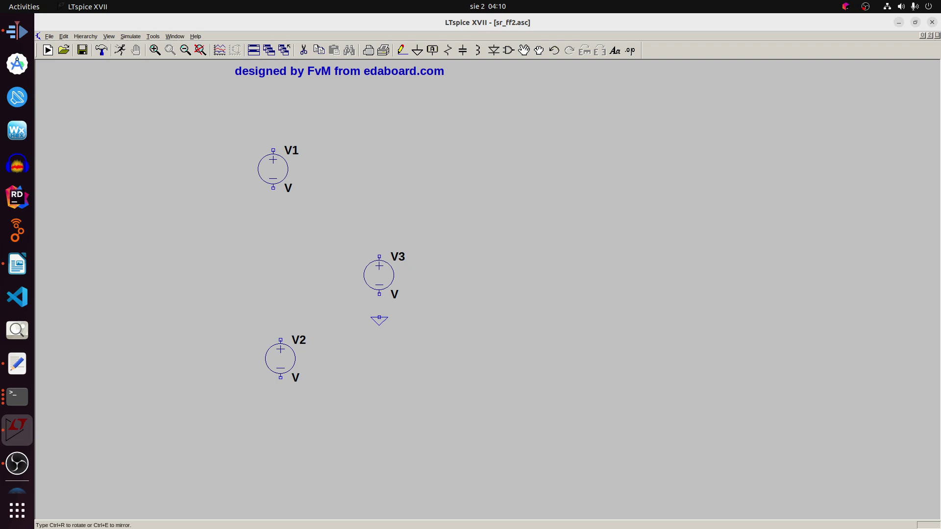
{"action": "key", "text": "Escape"}
{"action": "left_click", "coordinate": [406, 45]}
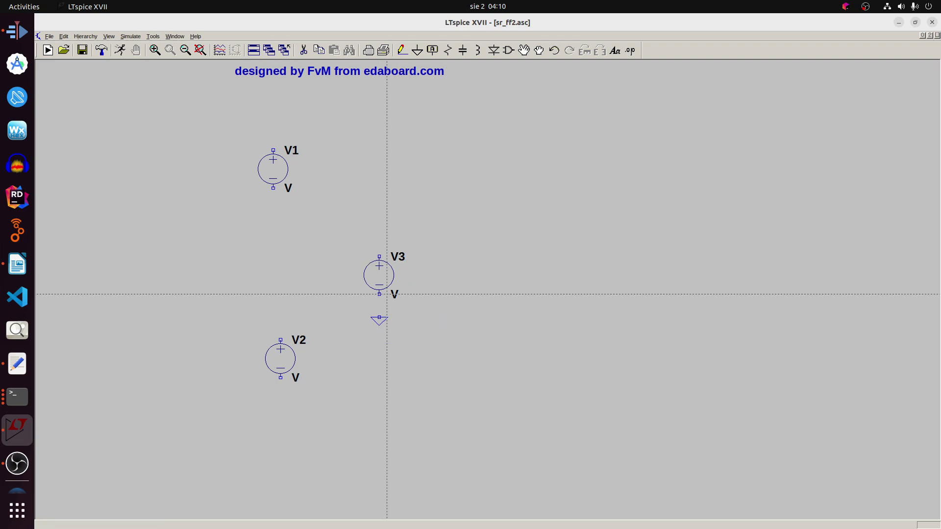
{"action": "left_click", "coordinate": [379, 294]}
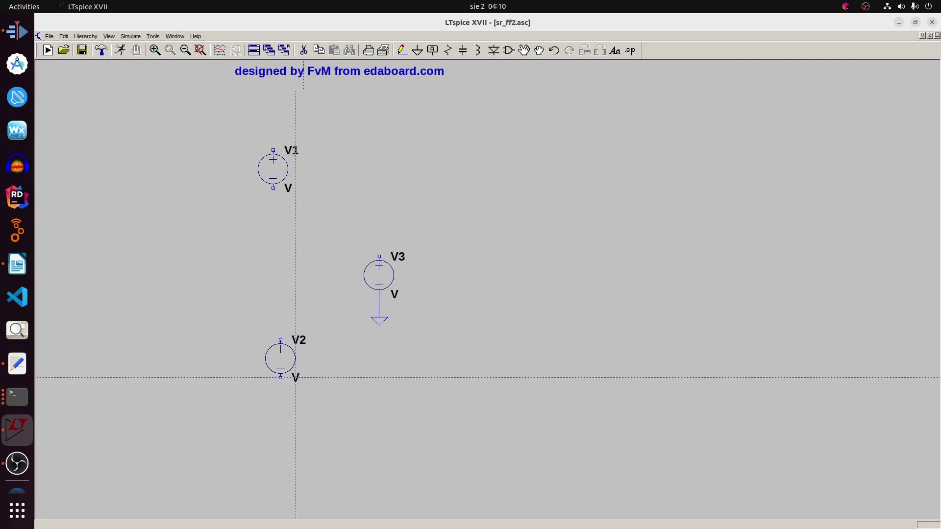
Place a ground below each of sources V1 and V2 and wire it to the source's negative terminal.
{"action": "key", "text": "g"}
{"action": "left_click", "coordinate": [280, 423]}
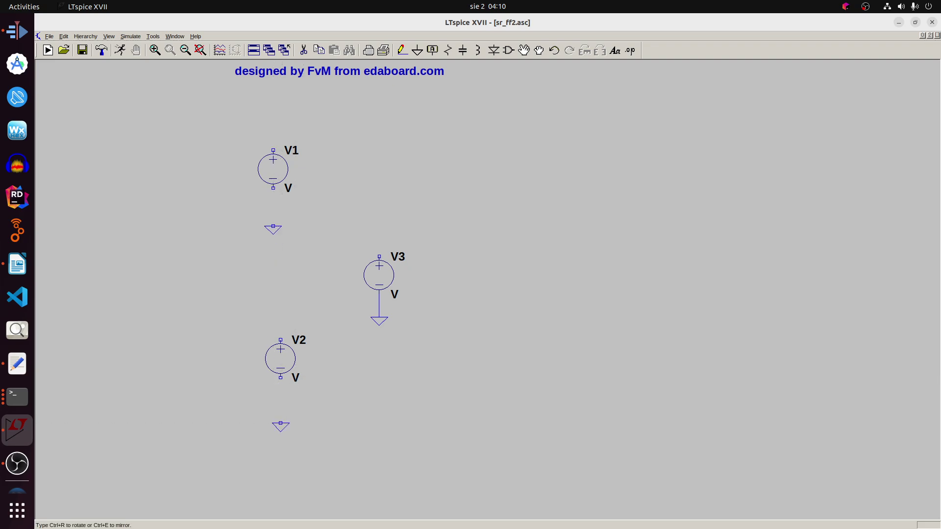
{"action": "left_click", "coordinate": [273, 218]}
{"action": "key", "text": "Escape"}
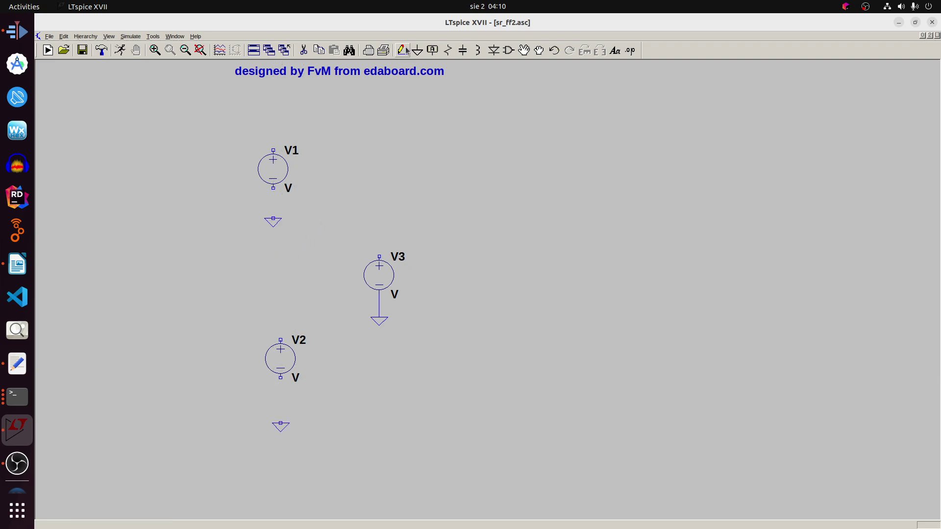
{"action": "key", "text": "F3"}
{"action": "left_click", "coordinate": [273, 218]}
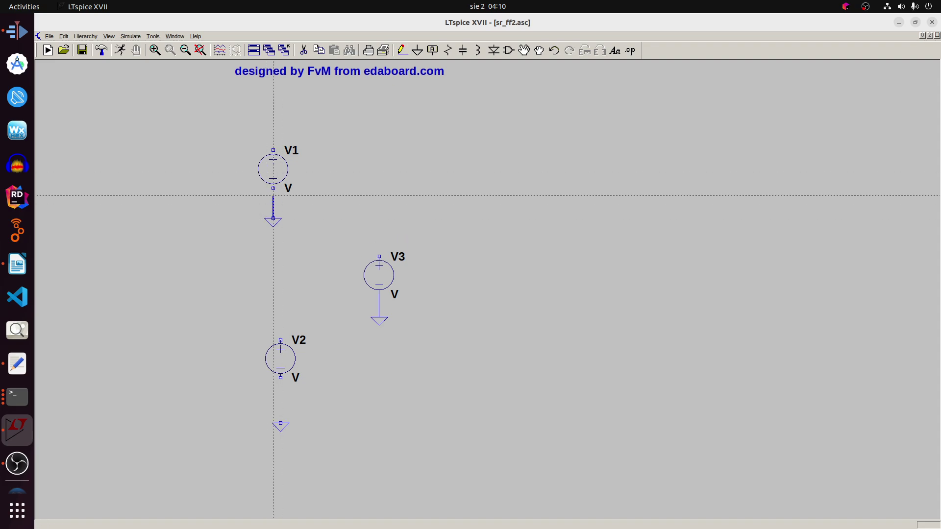
{"action": "left_click", "coordinate": [273, 187]}
{"action": "left_click", "coordinate": [281, 377]}
{"action": "left_click", "coordinate": [280, 423]}
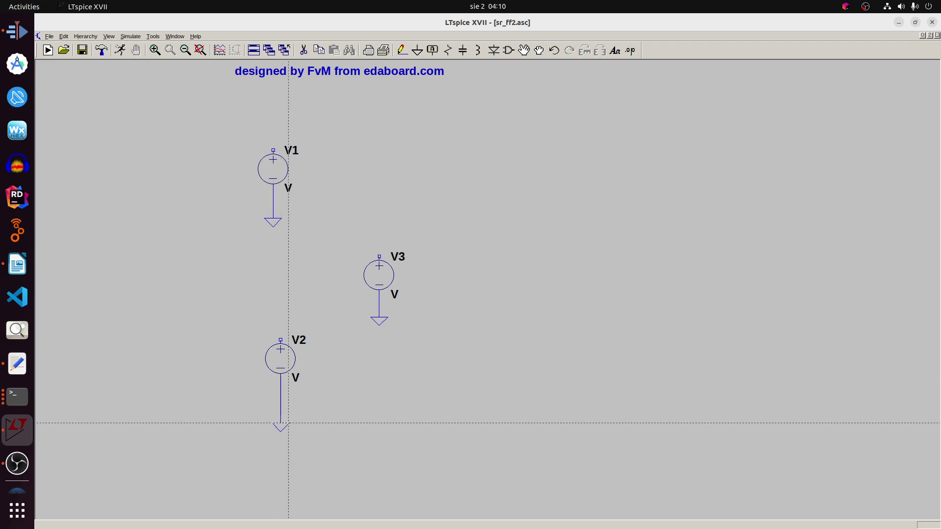
Move source V3 together with its wire and ground slightly lower.
{"action": "left_click", "coordinate": [524, 50]}
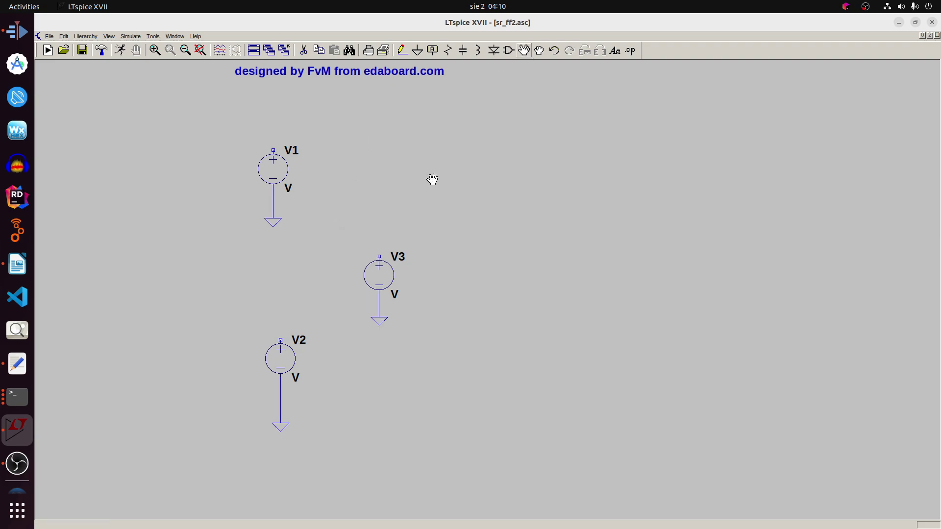
{"action": "left_click_drag", "start_coordinate": [366, 246], "coordinate": [420, 371]}
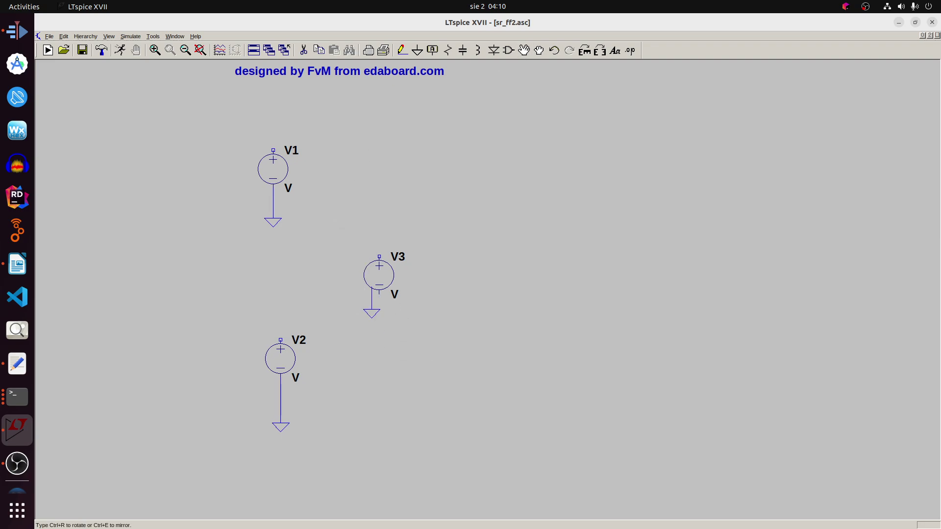
{"action": "left_click_drag", "start_coordinate": [343, 223], "coordinate": [468, 381]}
{"action": "left_click", "coordinate": [411, 288]}
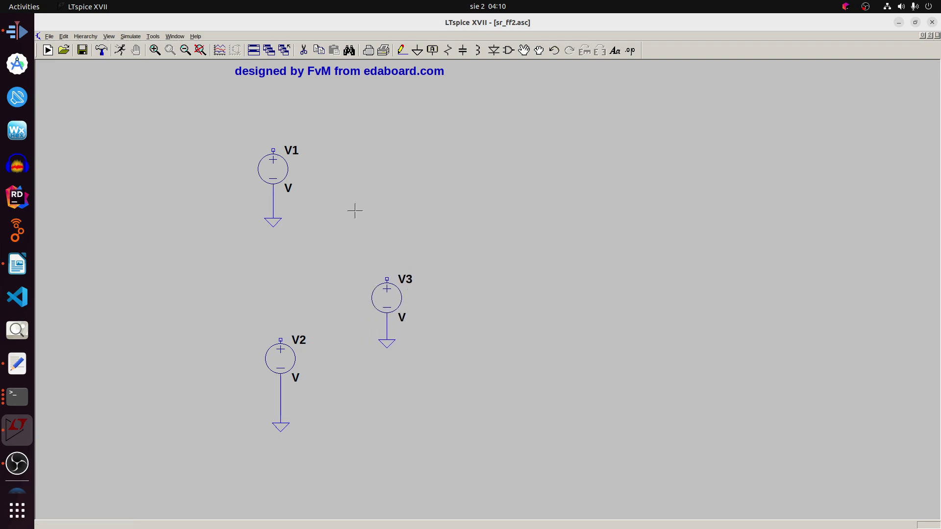
Rename source V1 to S and source V2 to R.
{"action": "right_click", "coordinate": [286, 151]}
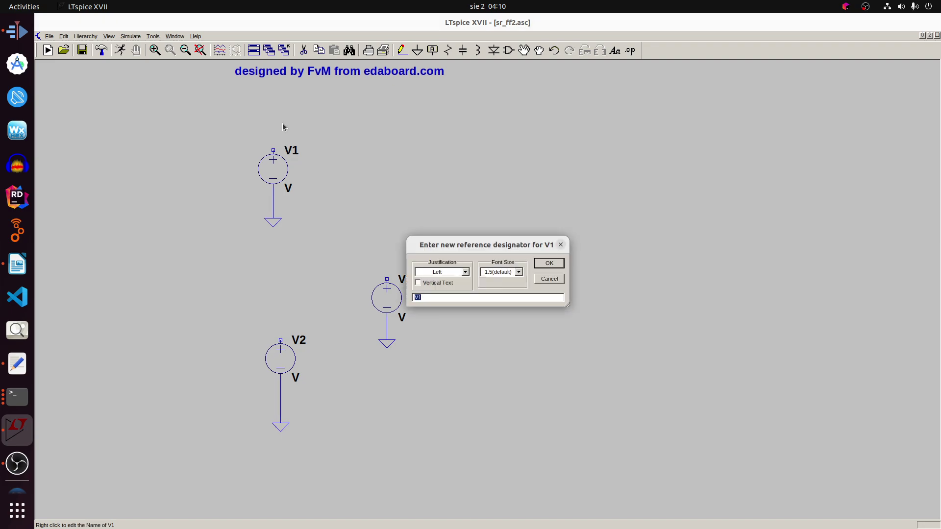
{"action": "type", "text": "S"}
{"action": "key", "text": "Return"}
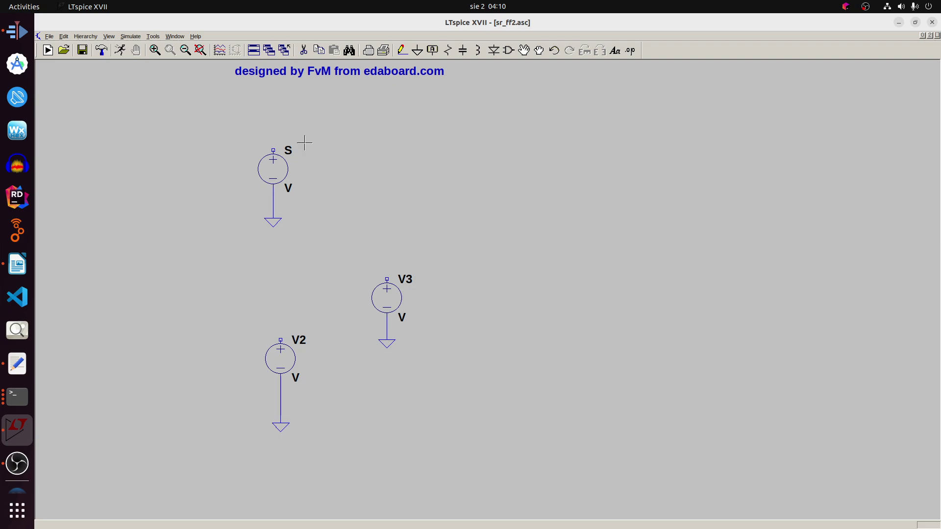
{"action": "right_click", "coordinate": [289, 311]}
{"action": "type", "text": "R"}
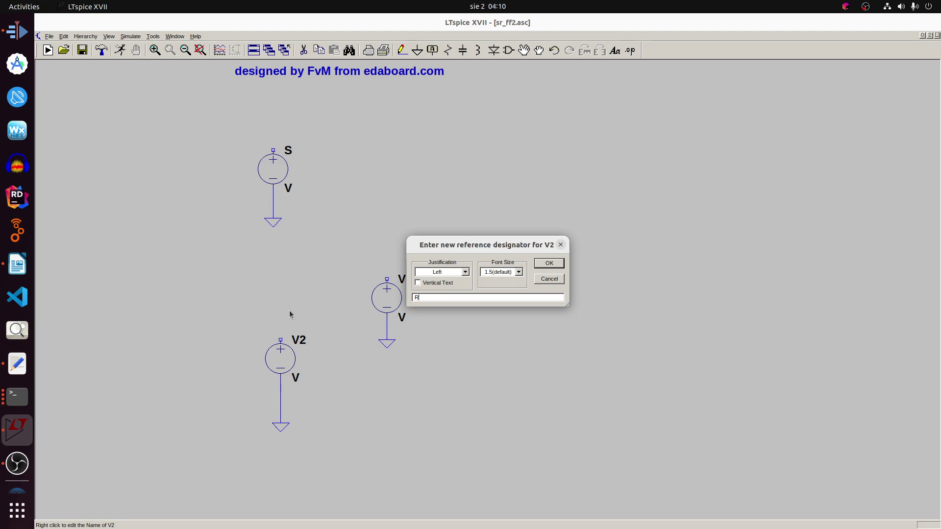
{"action": "key", "text": "Return"}
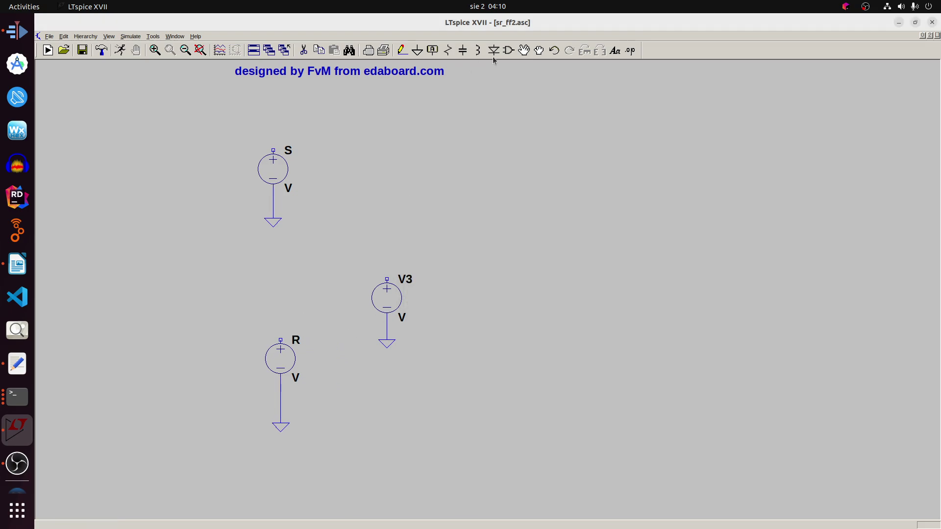
Shift source V3 with its wire and ground slightly up and right, midway in height between S and R.
{"action": "left_click", "coordinate": [523, 50]}
{"action": "left_click_drag", "start_coordinate": [354, 266], "coordinate": [455, 404]}
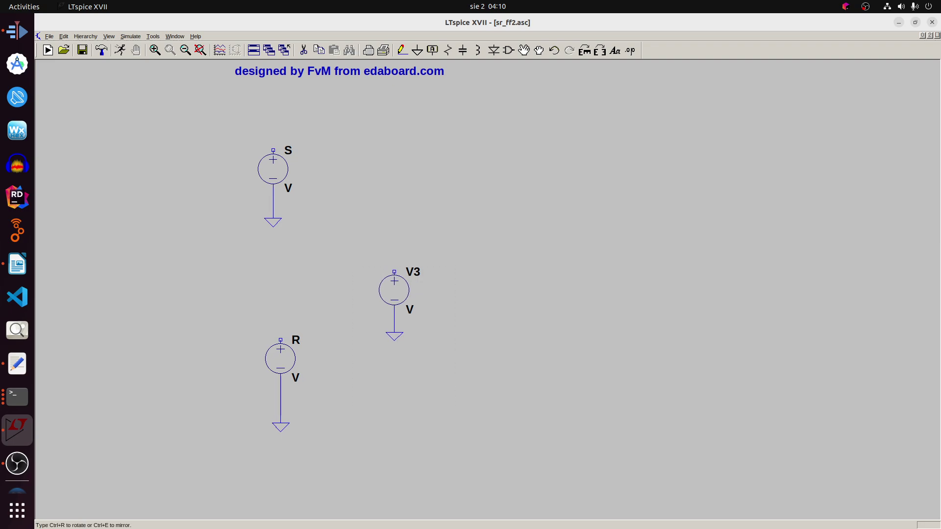
{"action": "left_click", "coordinate": [483, 303]}
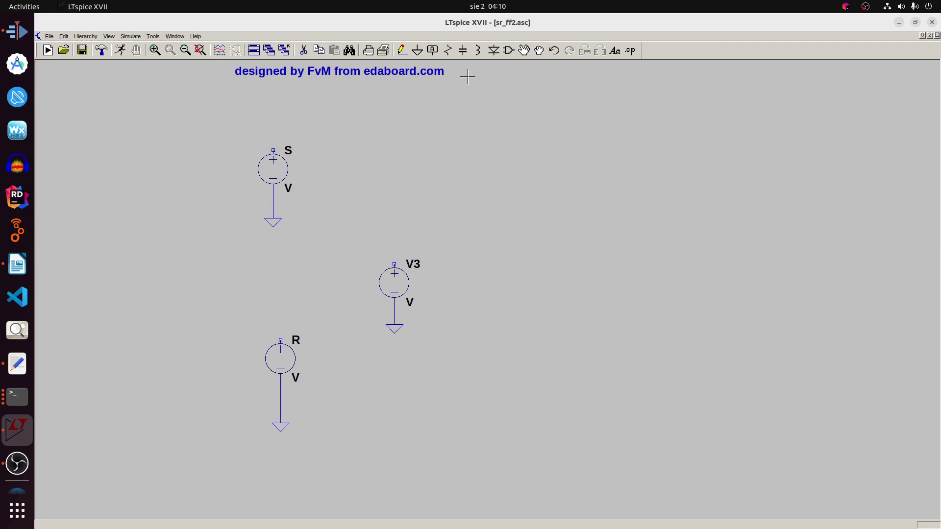
Place four behavioral AND gates from the Digital library in two columns of two to the right of the sources.
{"action": "left_click", "coordinate": [506, 52]}
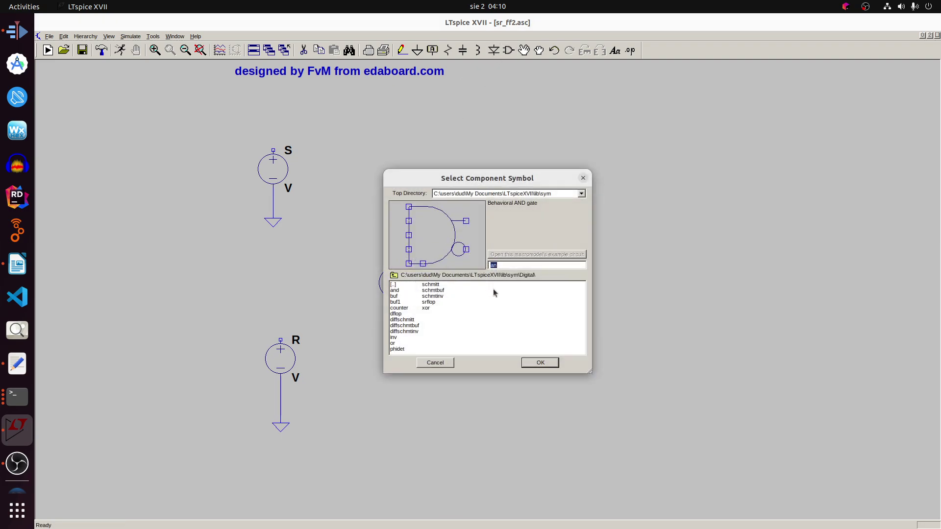
{"action": "left_click", "coordinate": [540, 364]}
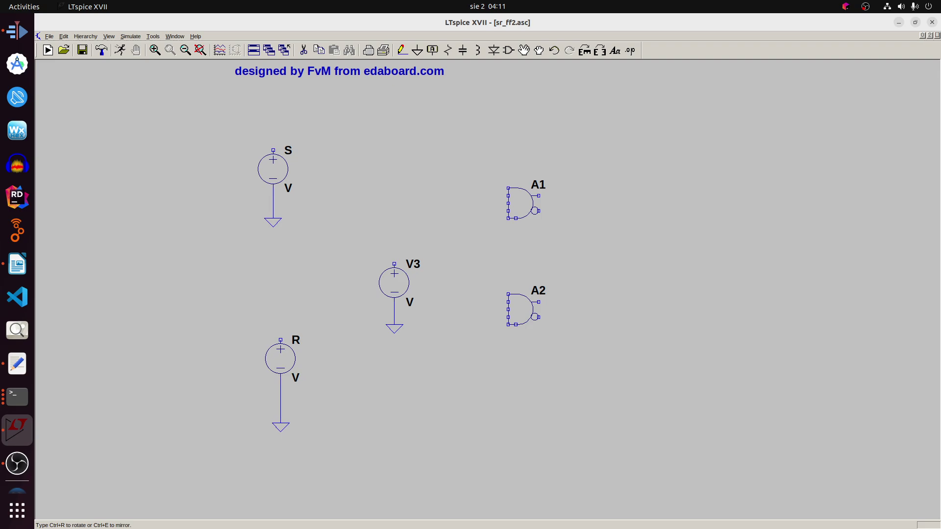
{"action": "left_click", "coordinate": [524, 302]}
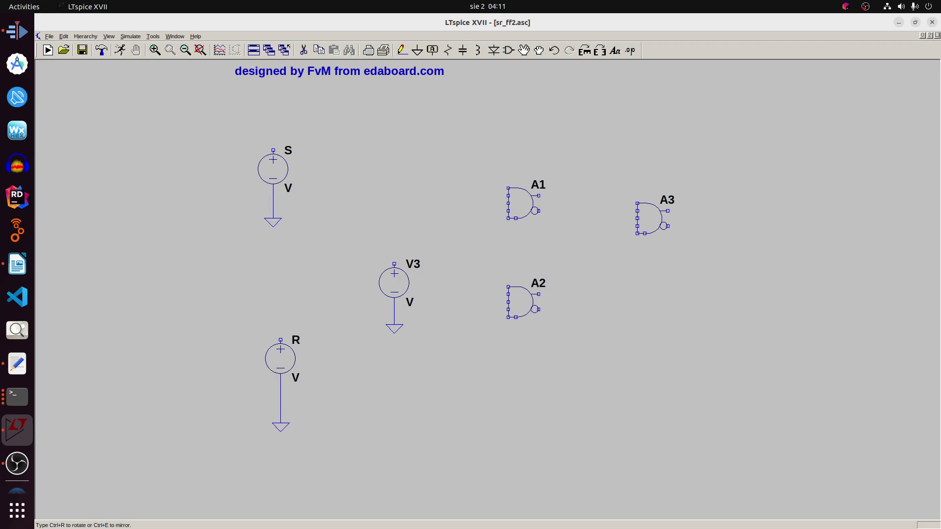
{"action": "left_click", "coordinate": [652, 218]}
{"action": "left_click", "coordinate": [651, 294]}
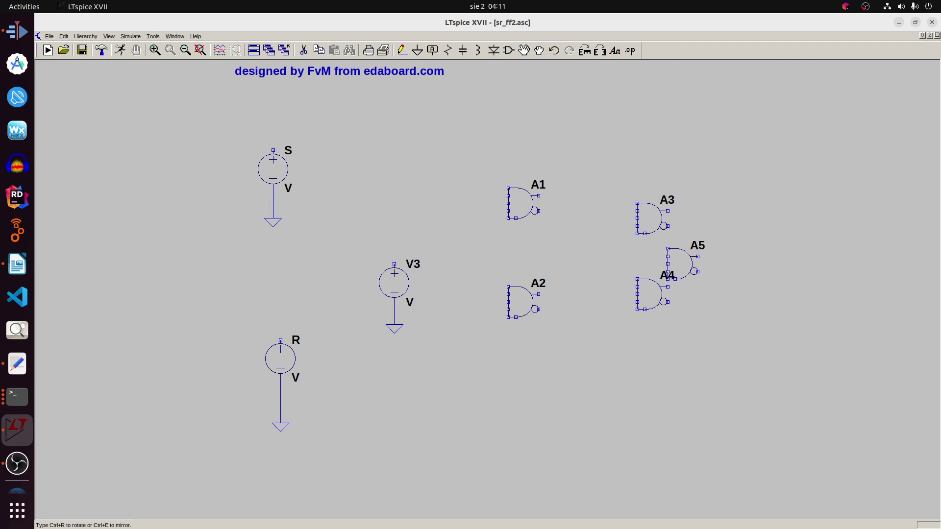
{"action": "key", "text": "Escape"}
{"action": "left_click_drag", "start_coordinate": [693, 248], "coordinate": [674, 259]}
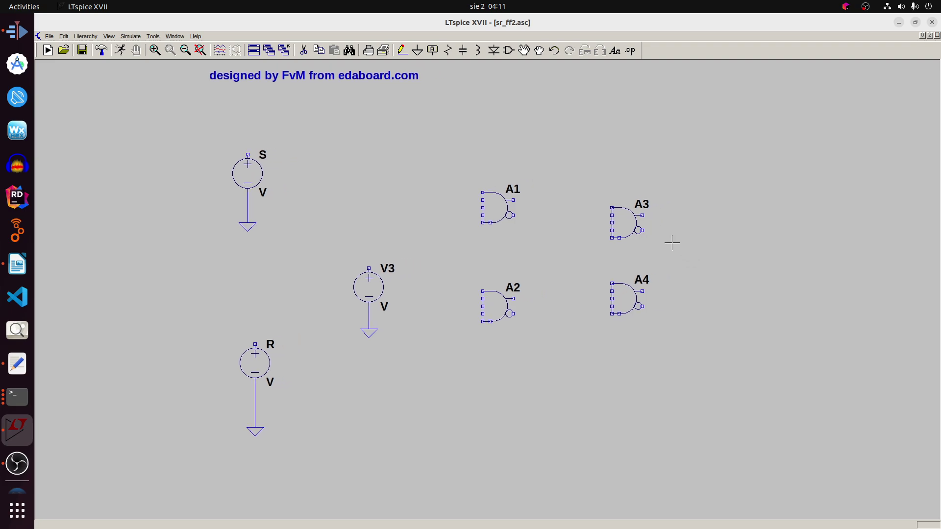
Add an output port named Q to the right of gate A3, level with its inverted output.
{"action": "left_click", "coordinate": [432, 51]}
{"action": "left_click", "coordinate": [509, 294]}
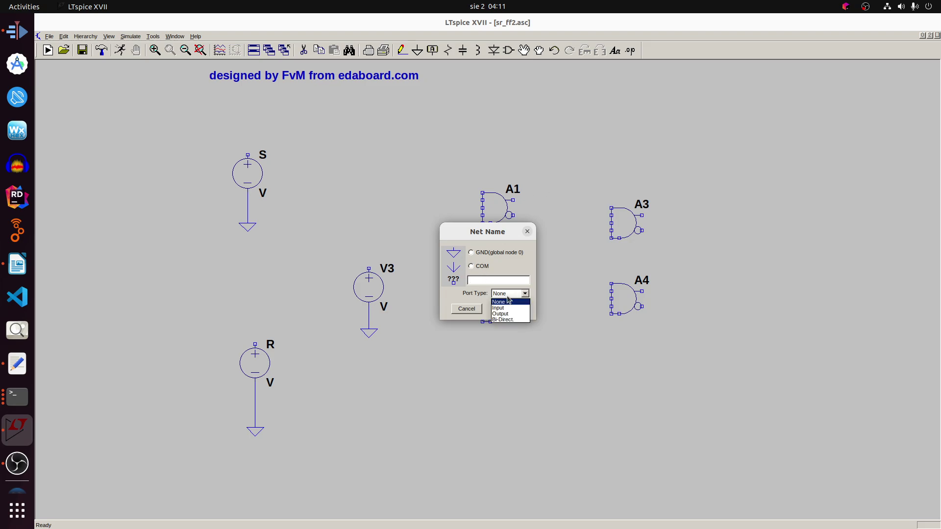
{"action": "left_click", "coordinate": [510, 311]}
{"action": "left_click", "coordinate": [486, 279]}
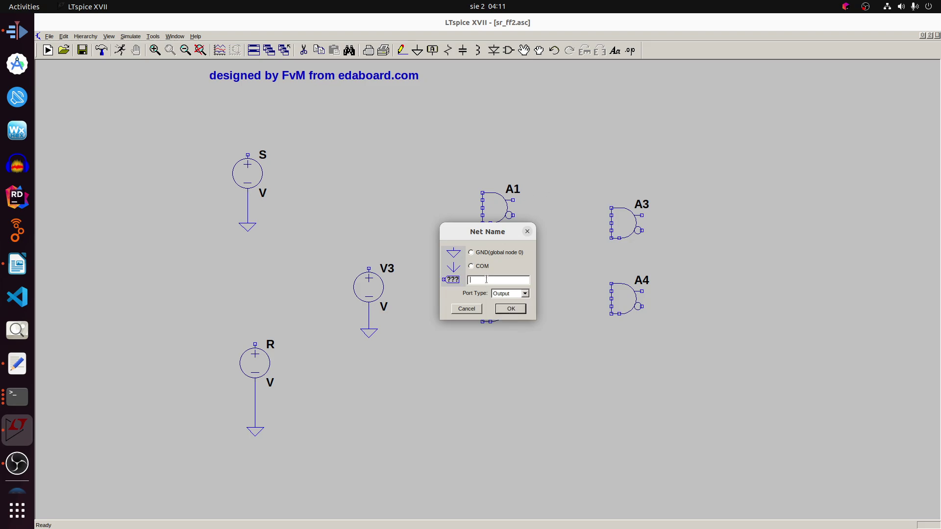
{"action": "type", "text": "Q"}
{"action": "key", "text": "Return"}
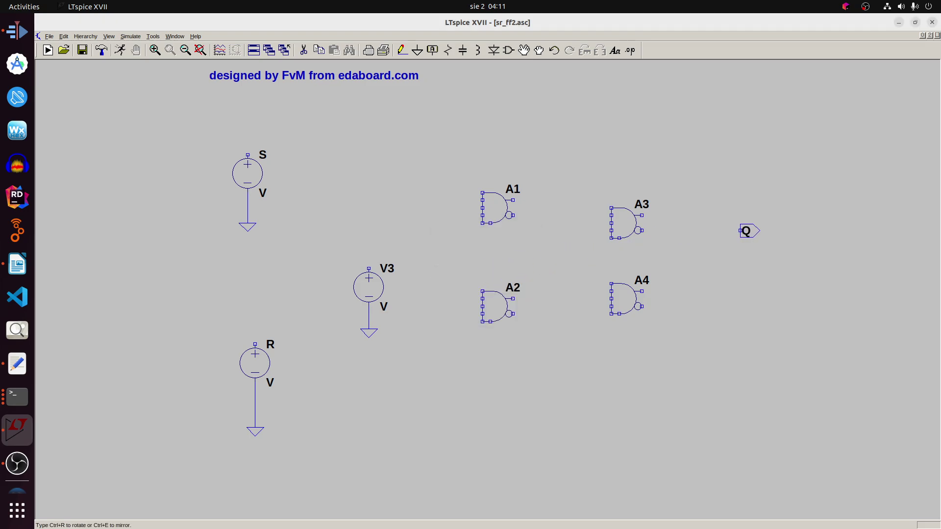
{"action": "left_click", "coordinate": [771, 231]}
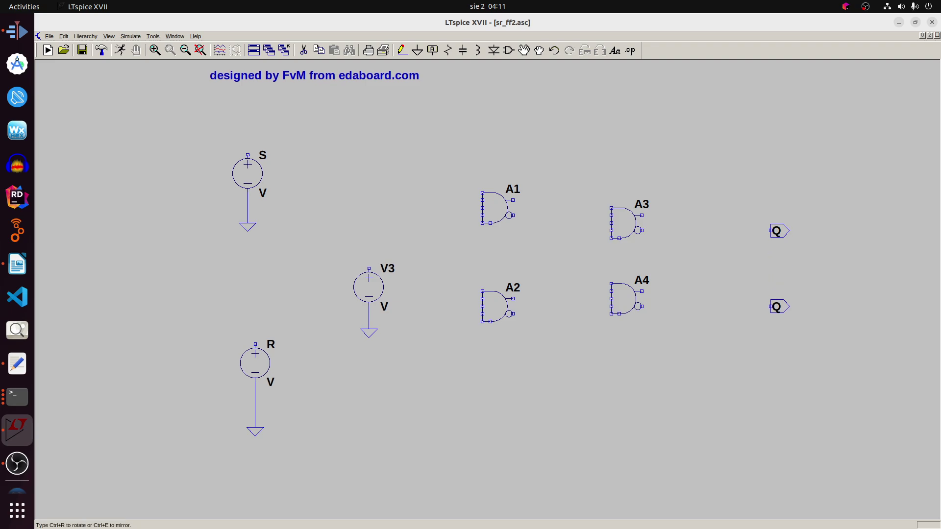
Place a second output port to the right of gate A4 and name it Qbar.
{"action": "left_click", "coordinate": [771, 306]}
{"action": "right_click", "coordinate": [773, 308]}
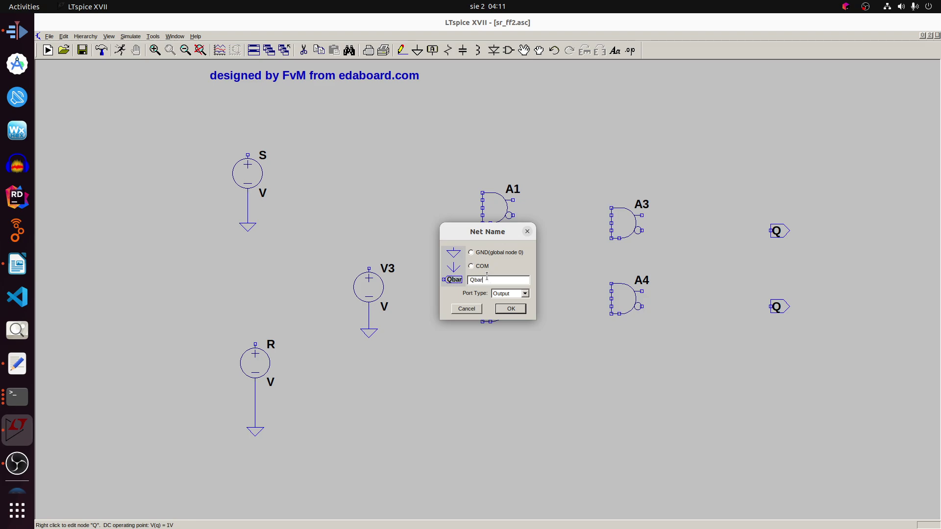
{"action": "key", "text": "Return"}
Place a capacitor below the space between gate A4 and the Qbar port, with a ground beneath it.
{"action": "key", "text": "v"}
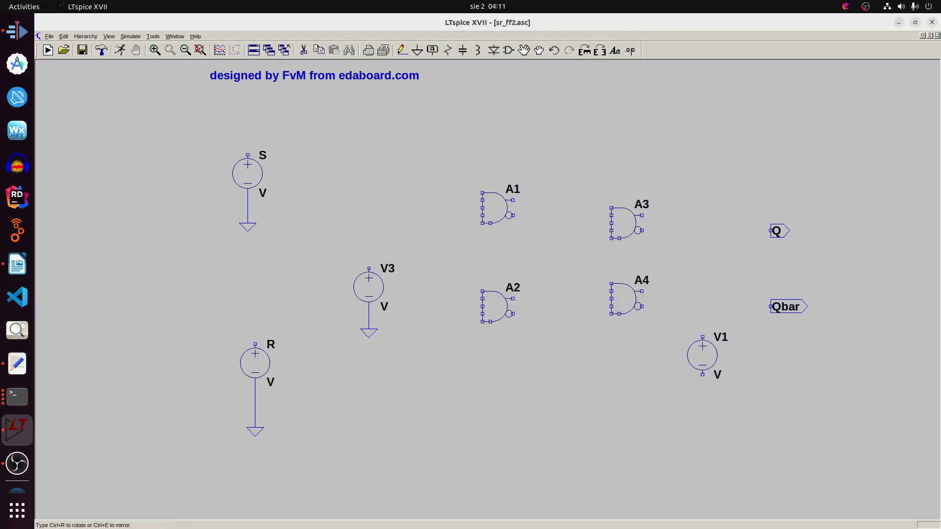
{"action": "key", "text": "Escape"}
{"action": "key", "text": "c"}
{"action": "left_click", "coordinate": [717, 337]}
{"action": "key", "text": "g"}
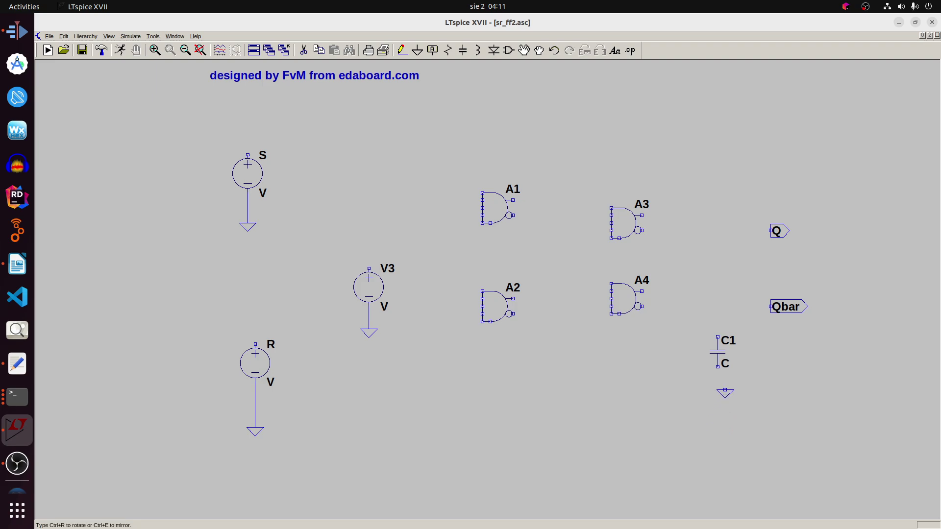
{"action": "left_click", "coordinate": [717, 390]}
{"action": "key", "text": "Escape"}
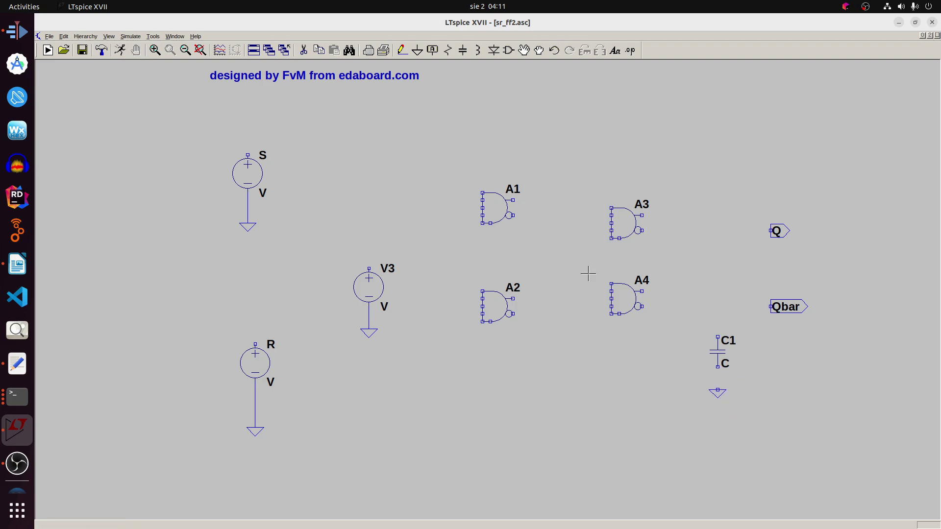
Wire the inverted output of gate A4 to the Qbar port.
{"action": "left_click", "coordinate": [402, 50]}
{"action": "left_click", "coordinate": [638, 307]}
{"action": "left_click", "coordinate": [771, 307]}
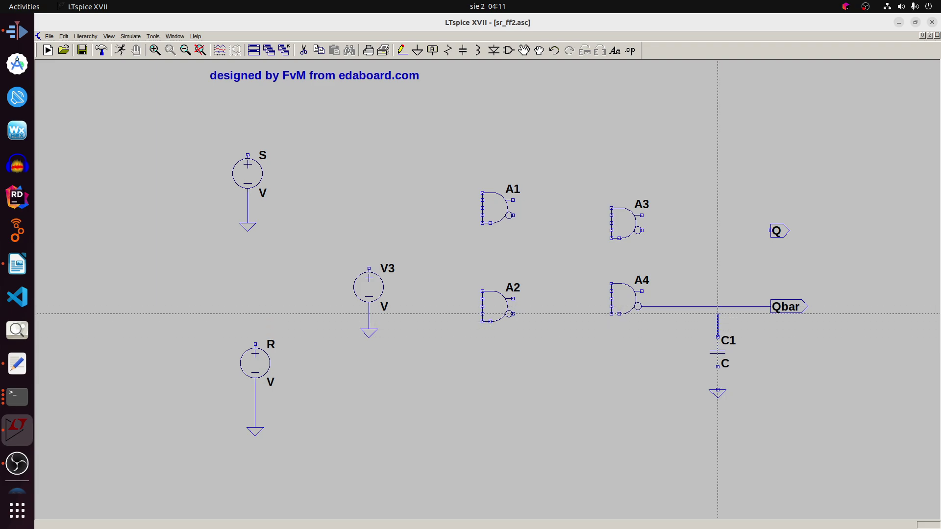
Connect capacitor C1 between the Qbar wire and its ground, and set its value to 1p.
{"action": "left_click", "coordinate": [717, 307]}
{"action": "left_click", "coordinate": [718, 389]}
{"action": "key", "text": "Escape"}
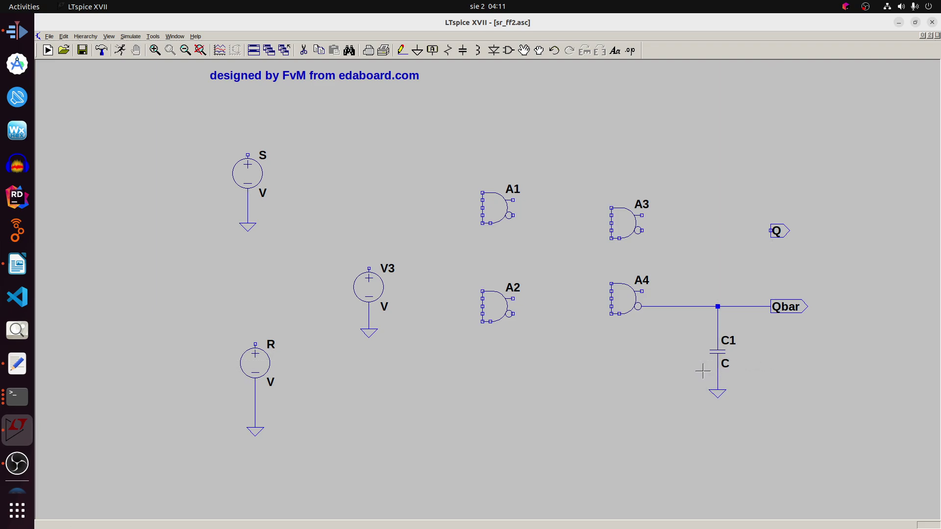
{"action": "right_click", "coordinate": [724, 364]}
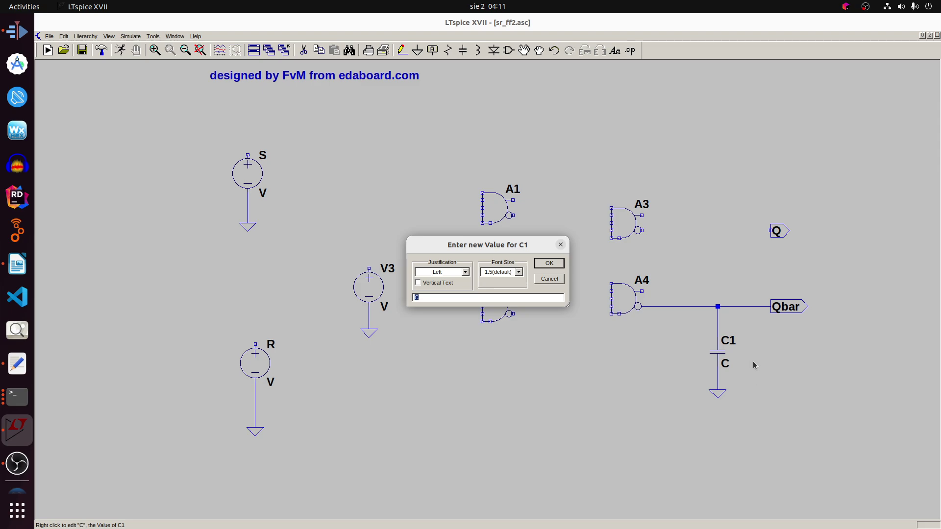
{"action": "key", "text": "Return"}
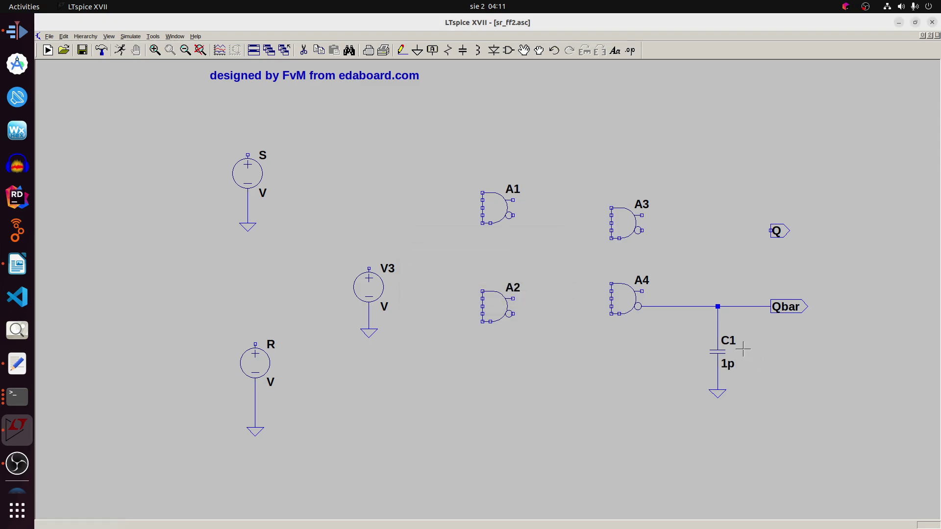
Wire the inverted output of gate A3 to the Q port.
{"action": "left_click", "coordinate": [402, 50]}
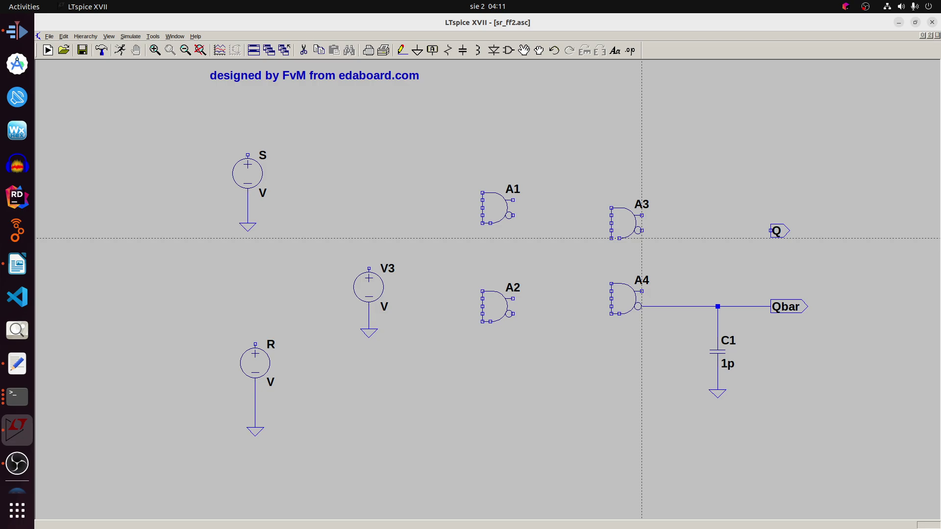
{"action": "left_click", "coordinate": [641, 231]}
{"action": "left_click", "coordinate": [771, 230]}
{"action": "right_click", "coordinate": [770, 230]}
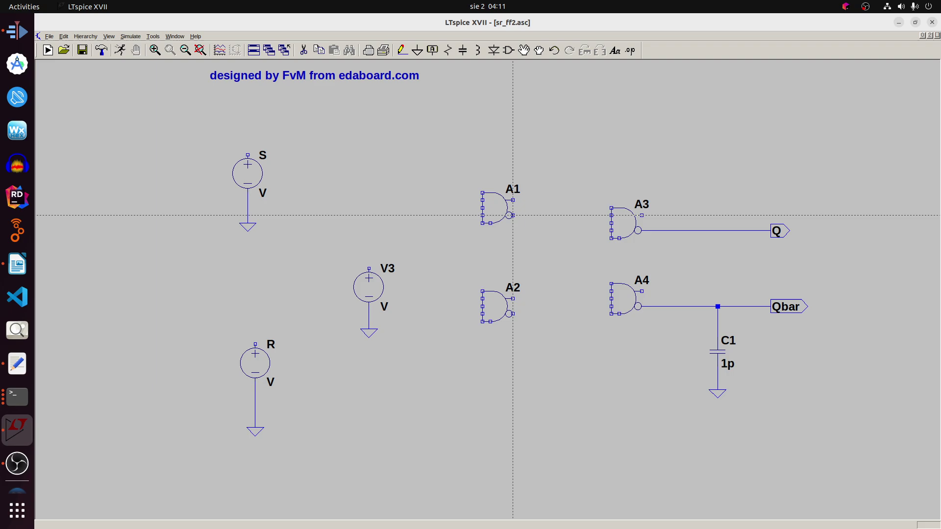
Wire the inverted output of gate A1 to an upper input of A3, and that of A2 to the lowest input of A4.
{"action": "left_click", "coordinate": [512, 215]}
{"action": "left_click", "coordinate": [611, 215]}
{"action": "left_click", "coordinate": [512, 313]}
{"action": "left_click", "coordinate": [611, 314]}
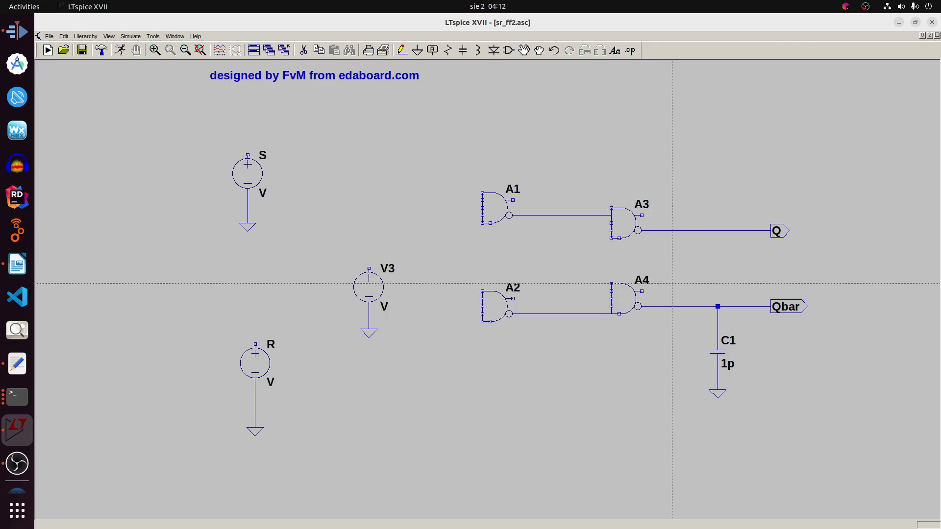
Run a feedback wire from a lower input of gate A3 through a diagonal crossover to the Qbar node above C1.
{"action": "left_click", "coordinate": [611, 230]}
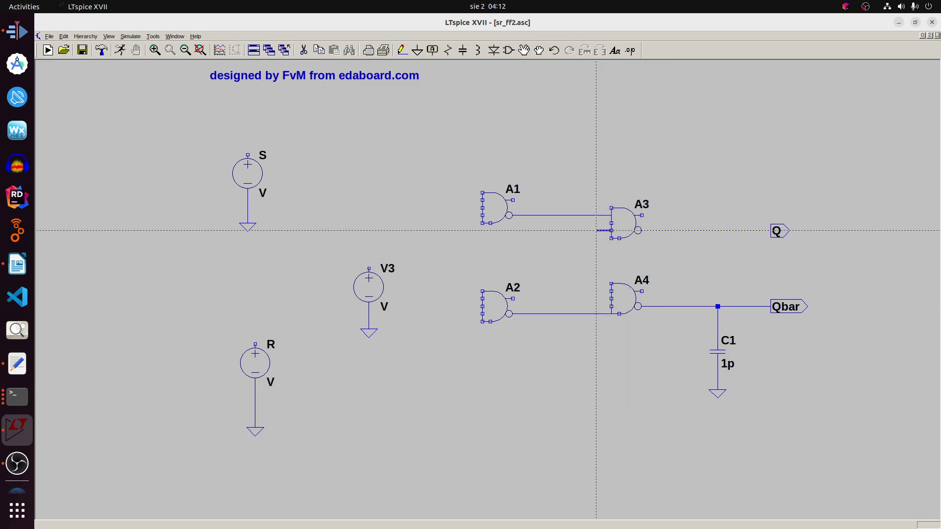
{"action": "left_click", "coordinate": [596, 253]}
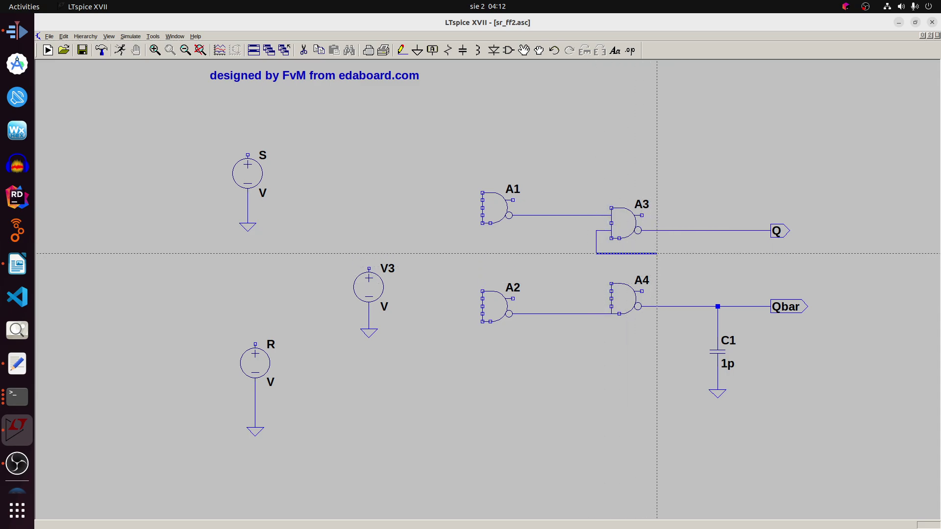
{"action": "left_click", "coordinate": [679, 268]}
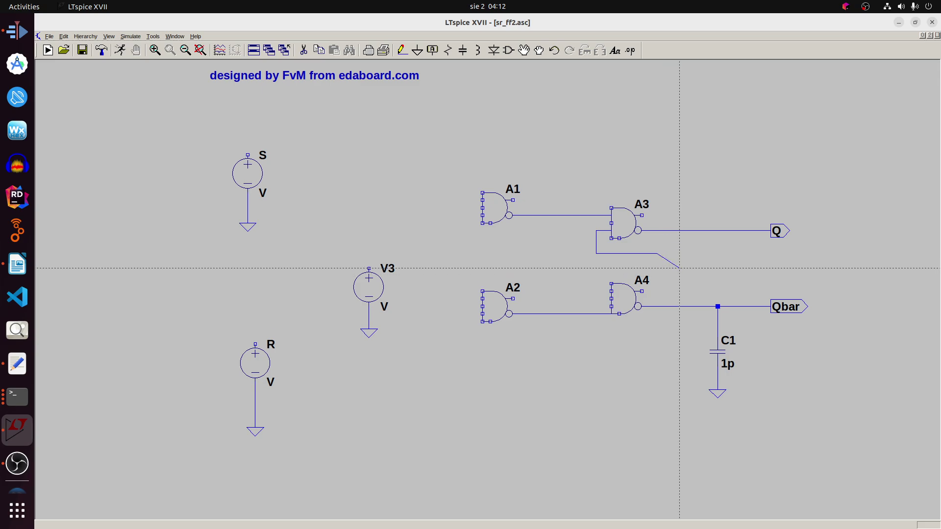
{"action": "left_click", "coordinate": [717, 307]}
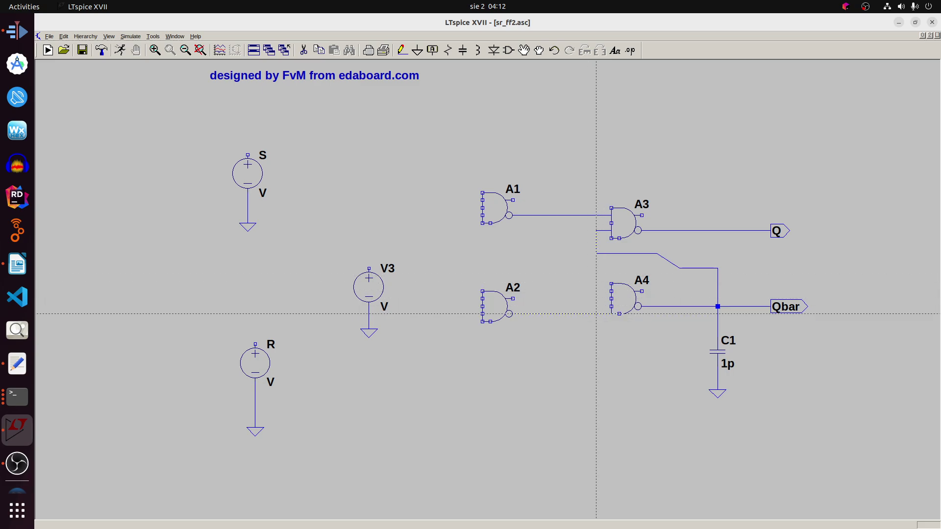
Run a second feedback wire from the A2–A4 wire diagonally across the first one to the Q wire.
{"action": "left_click", "coordinate": [596, 268]}
{"action": "left_click", "coordinate": [657, 268]}
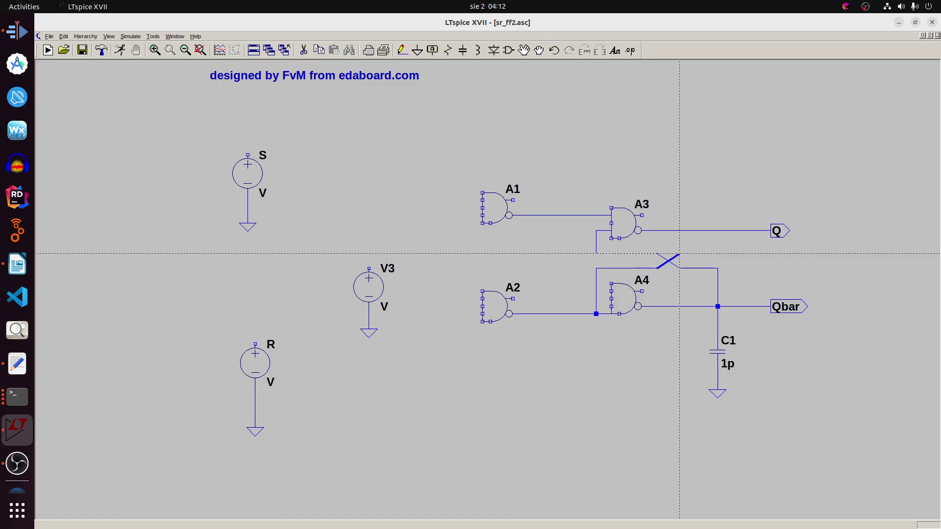
{"action": "left_click", "coordinate": [679, 253]}
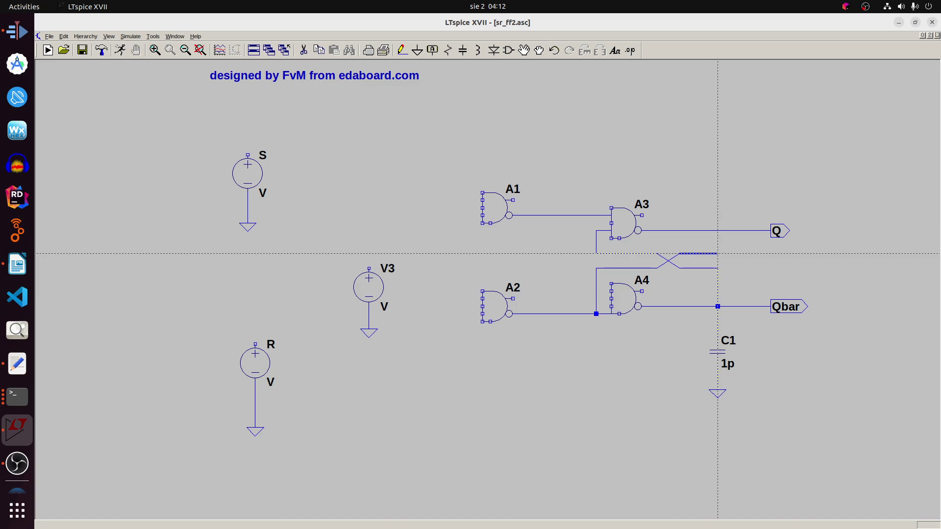
{"action": "left_click", "coordinate": [717, 230]}
{"action": "left_click_drag", "start_coordinate": [531, 292], "coordinate": [563, 293]}
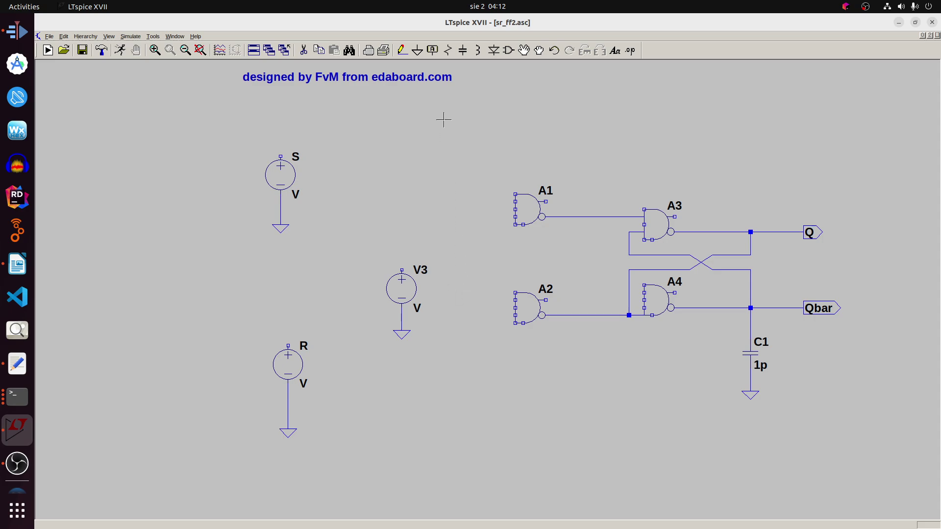
Wire the positive terminal of source V3 to the lowest input of gate A1 and the uppermost input of gate A2.
{"action": "left_click", "coordinate": [401, 51]}
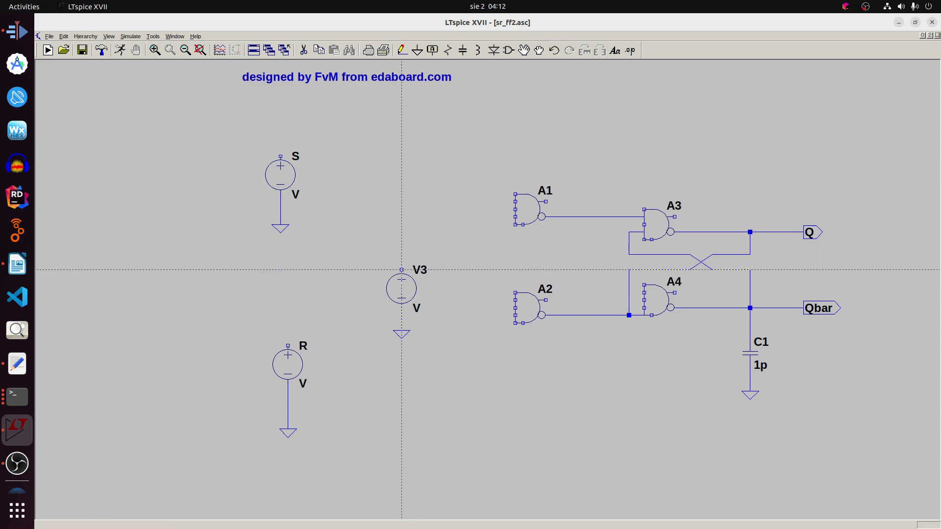
{"action": "left_click", "coordinate": [402, 254]}
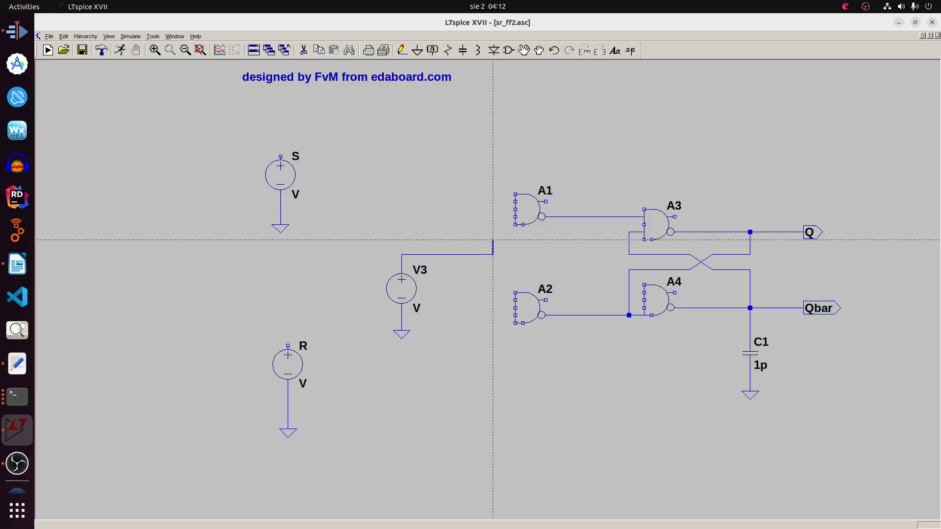
{"action": "left_click", "coordinate": [493, 225]}
{"action": "left_click", "coordinate": [514, 225]}
{"action": "left_click", "coordinate": [493, 292]}
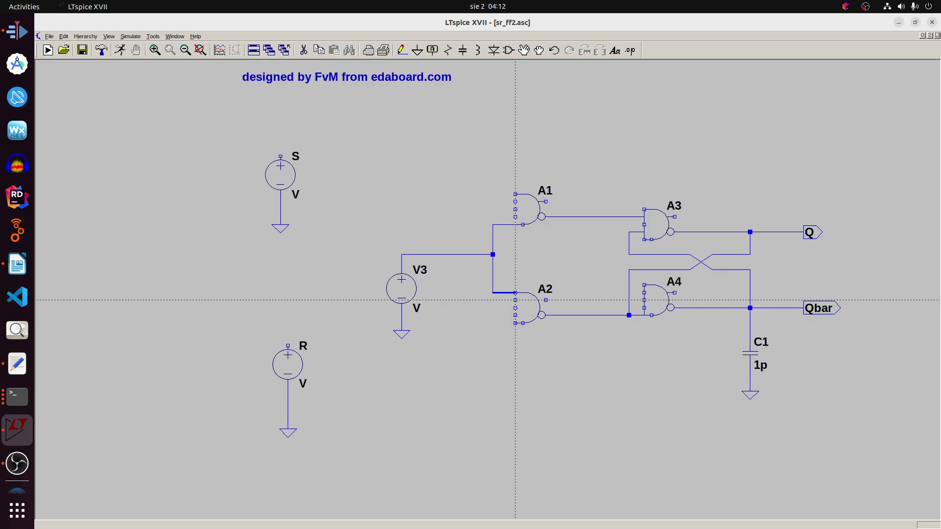
{"action": "left_click", "coordinate": [515, 292]}
{"action": "key", "text": "Escape"}
Rename source V3 to EN and label the wire from it to the gates Clk.
{"action": "right_click", "coordinate": [417, 271]}
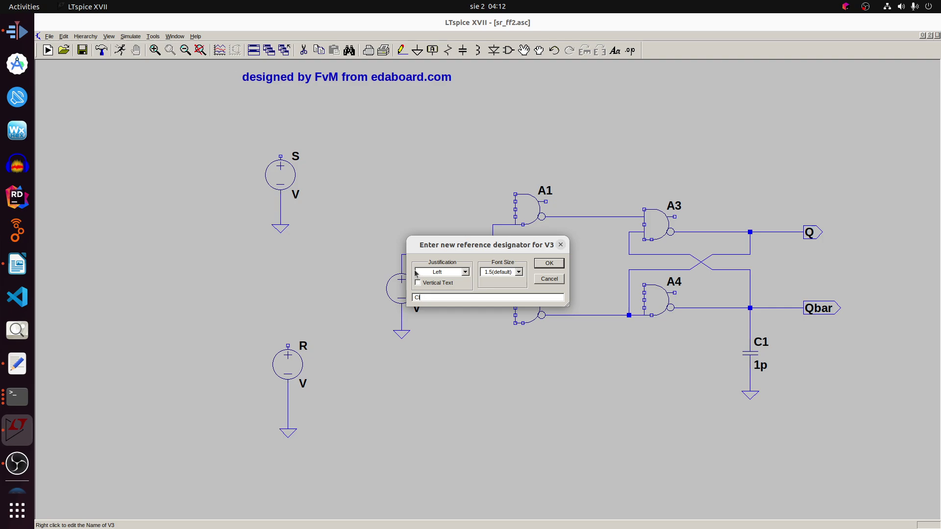
{"action": "key", "text": "Return"}
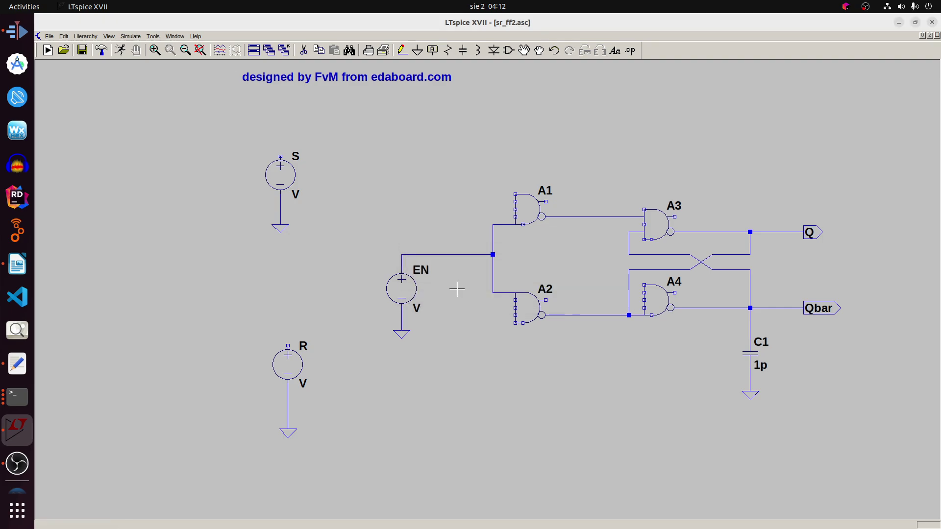
{"action": "left_click", "coordinate": [431, 50]}
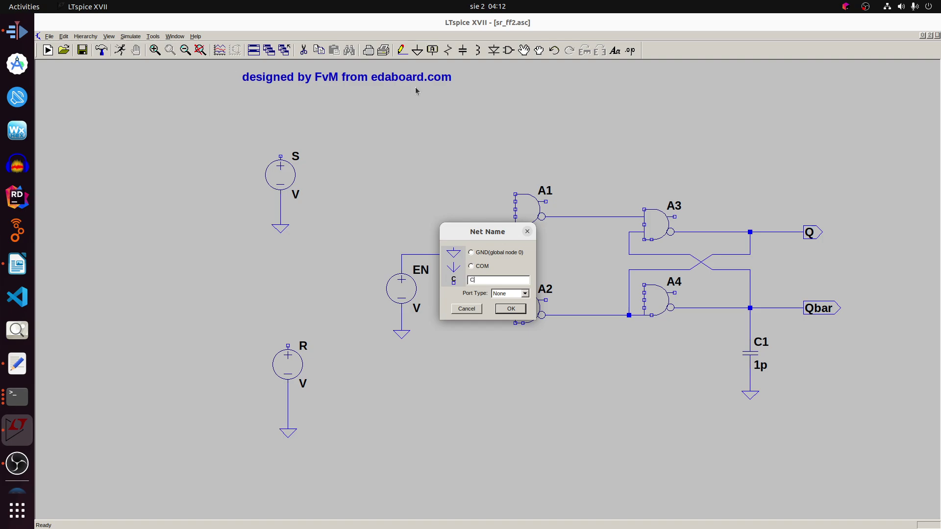
{"action": "key", "text": "Return"}
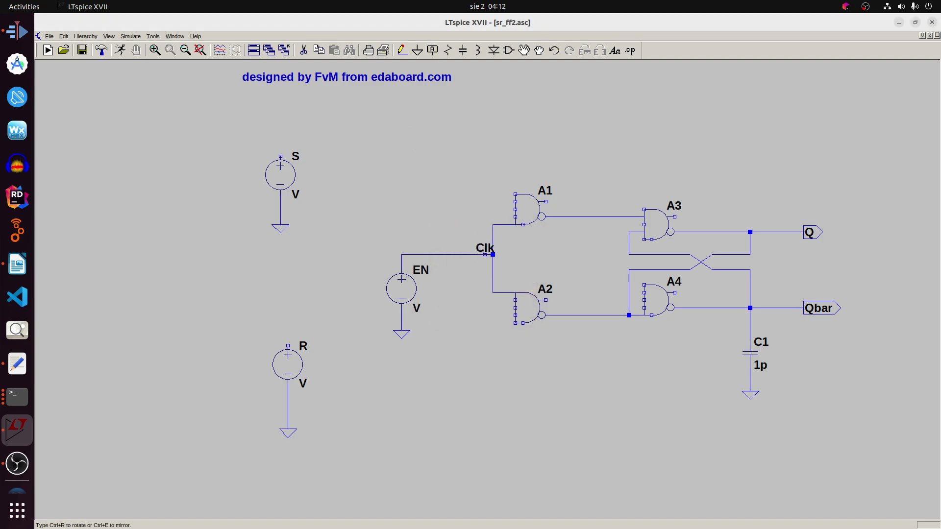
{"action": "left_click", "coordinate": [480, 254]}
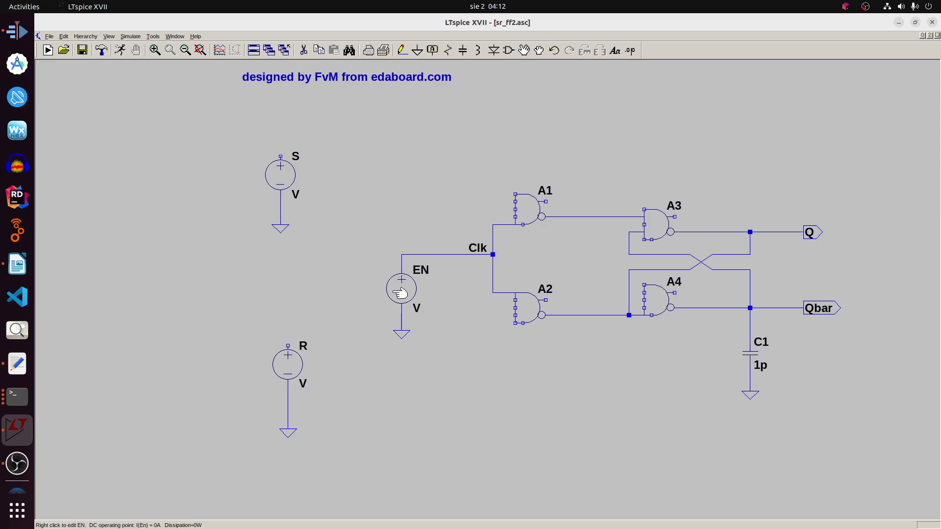
Wire the positive terminal of source S to the uppermost input of gate A1.
{"action": "left_click", "coordinate": [402, 50]}
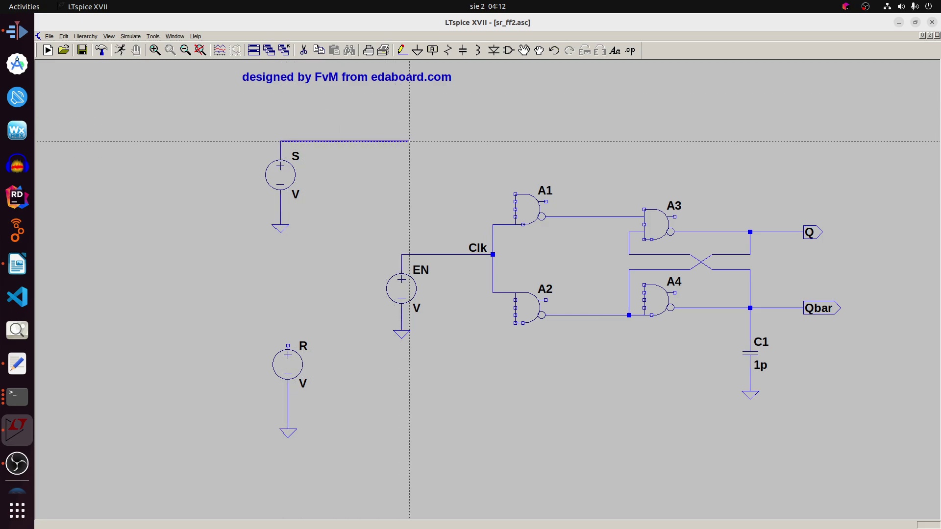
{"action": "left_click", "coordinate": [424, 141]}
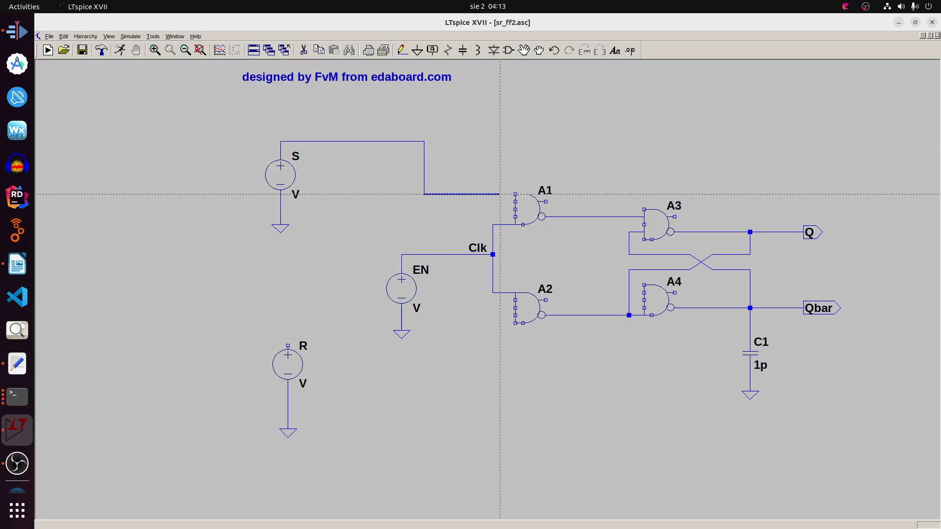
{"action": "left_click", "coordinate": [515, 194]}
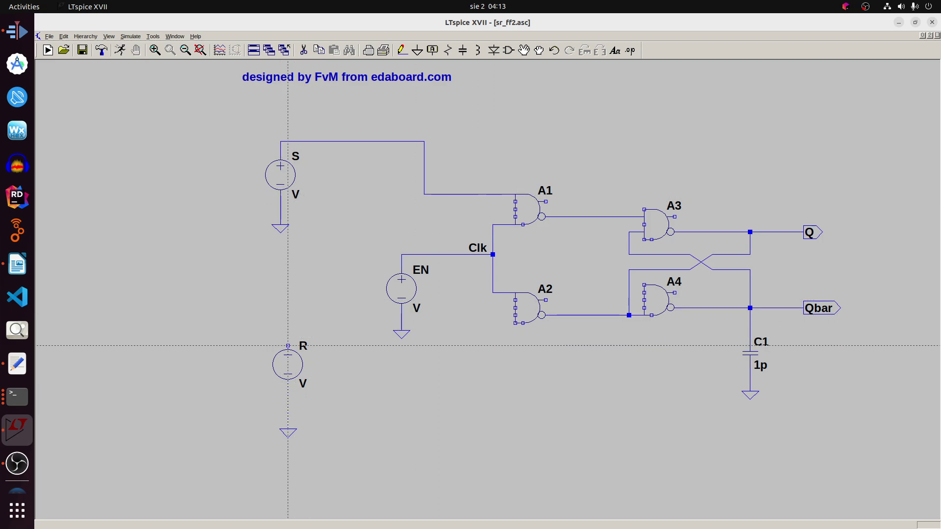
Wire the positive terminal of source R around the EN source to the lowest input of gate A2.
{"action": "left_click", "coordinate": [288, 331]}
{"action": "left_click", "coordinate": [364, 361]}
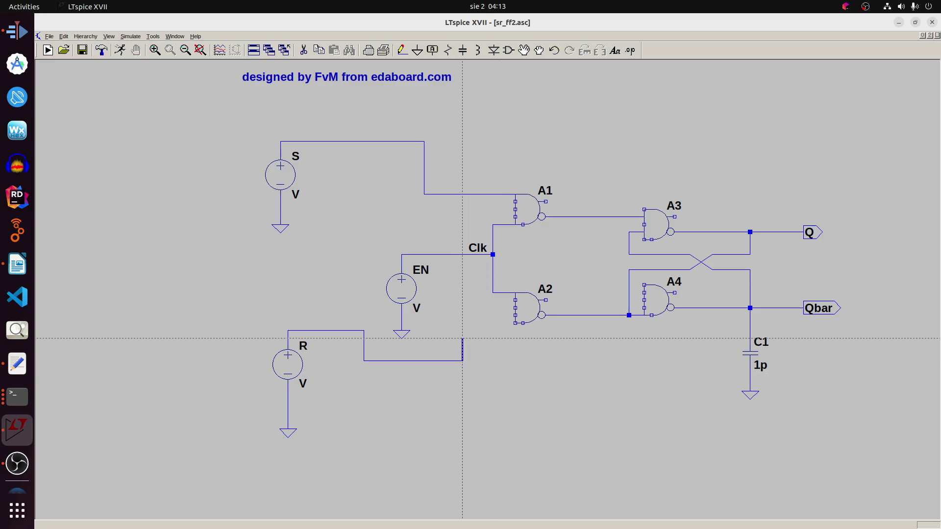
{"action": "left_click", "coordinate": [462, 322]}
{"action": "left_click", "coordinate": [512, 323]}
{"action": "right_click", "coordinate": [513, 324]}
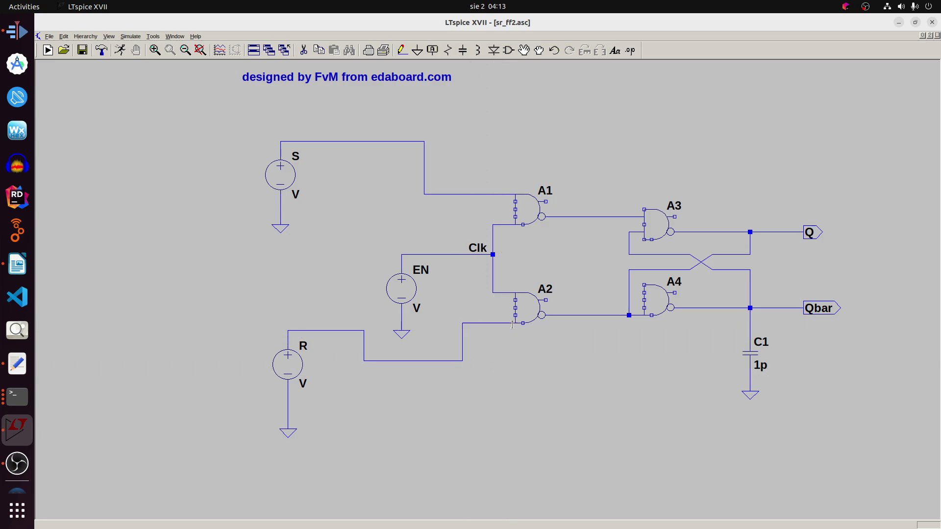
Label the wire from source S as S and the wire from source R as R.
{"action": "left_click", "coordinate": [434, 49]}
{"action": "type", "text": "S"}
{"action": "key", "text": "Return"}
{"action": "left_click", "coordinate": [371, 147]}
{"action": "left_click", "coordinate": [354, 330]}
{"action": "right_click", "coordinate": [354, 329]}
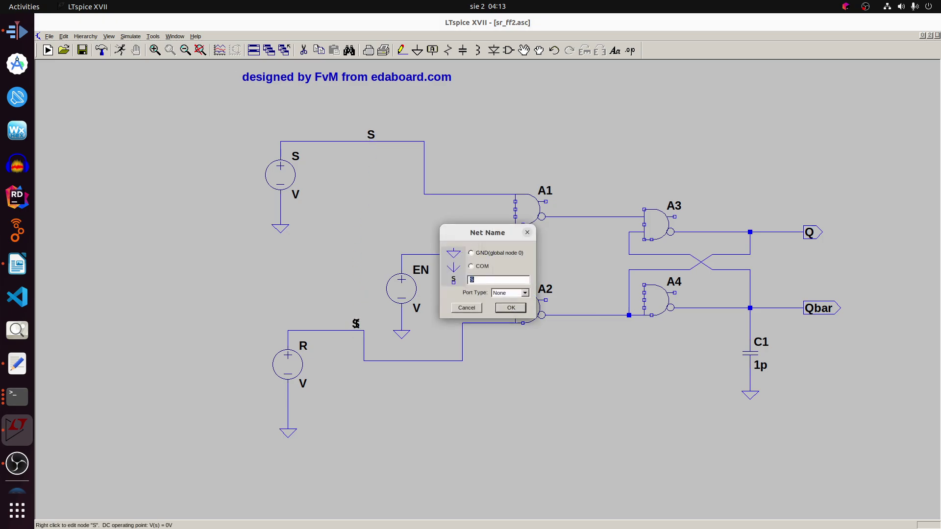
{"action": "type", "text": "R"}
{"action": "key", "text": "Return"}
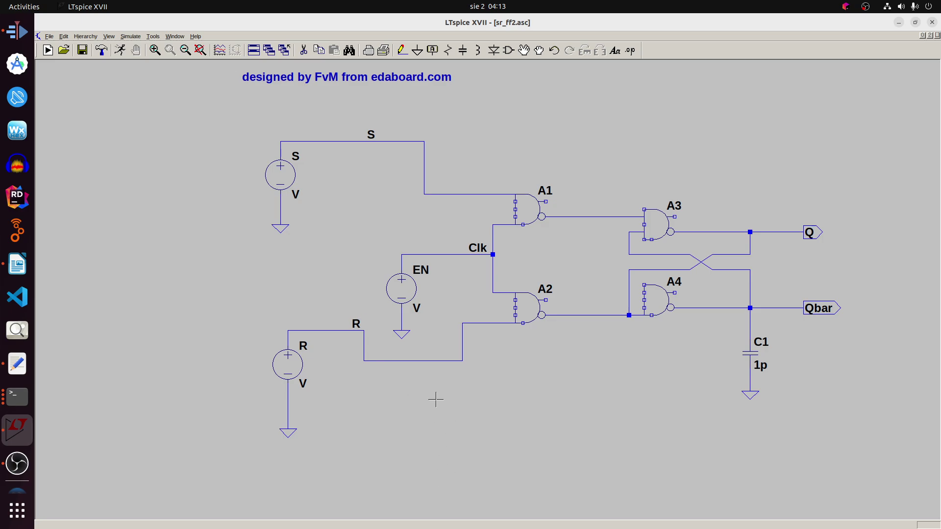
Place the SPICE directive .tran 55ms below the circuit.
{"action": "key", "text": "t"}
{"action": "left_click", "coordinate": [416, 268]}
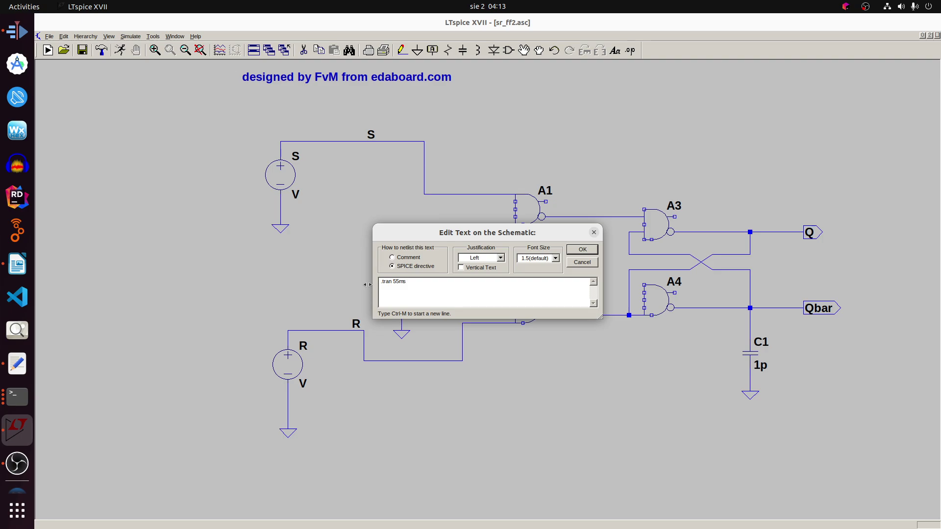
{"action": "key", "text": "Return"}
{"action": "left_click", "coordinate": [466, 406]}
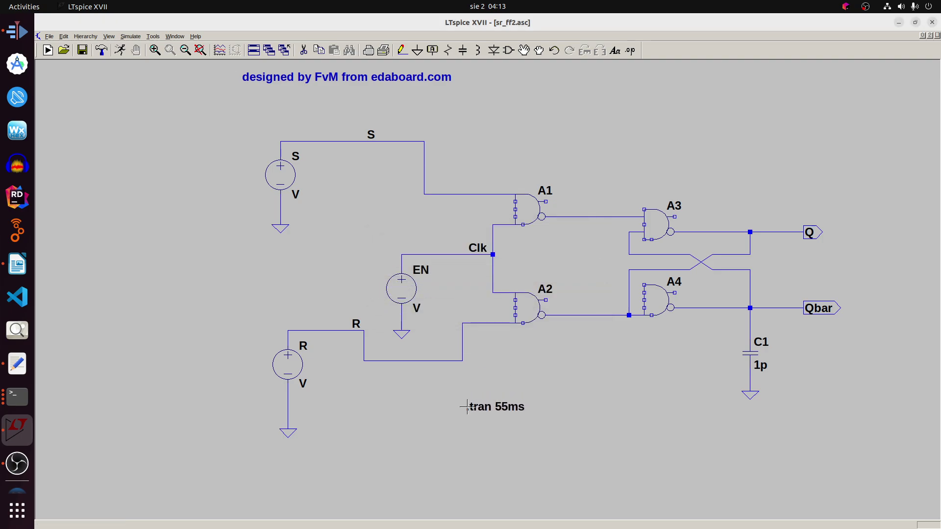
Delete the vertical wire segment joining the A2–A4 wire to the crossover feedback wire.
{"action": "right_click", "coordinate": [559, 354]}
{"action": "left_click", "coordinate": [547, 351]}
{"action": "mouse_move", "coordinate": [629, 302]}
{"action": "key", "text": "Delete"}
{"action": "left_click", "coordinate": [629, 293]}
Wire the uppermost input of gate A4 to the loose end of the crossover feedback wire.
{"action": "left_click", "coordinate": [402, 50]}
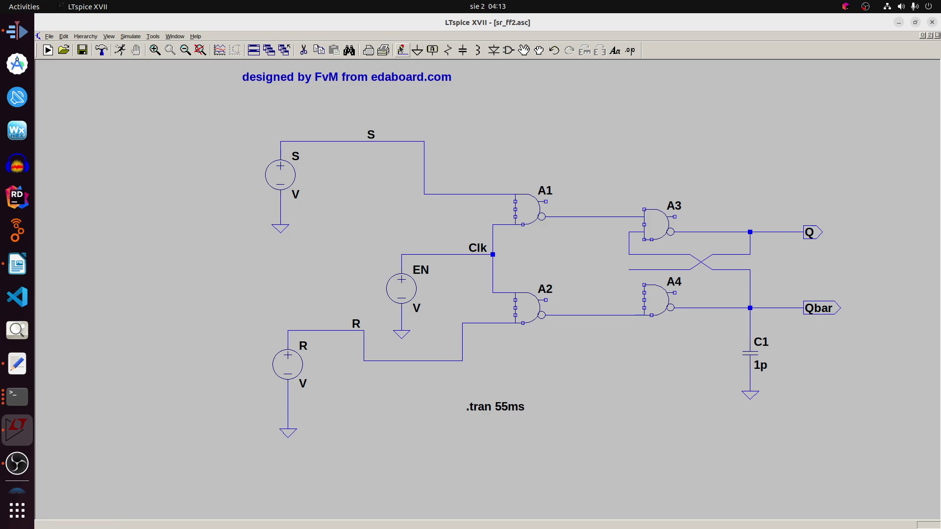
{"action": "left_click", "coordinate": [644, 285]}
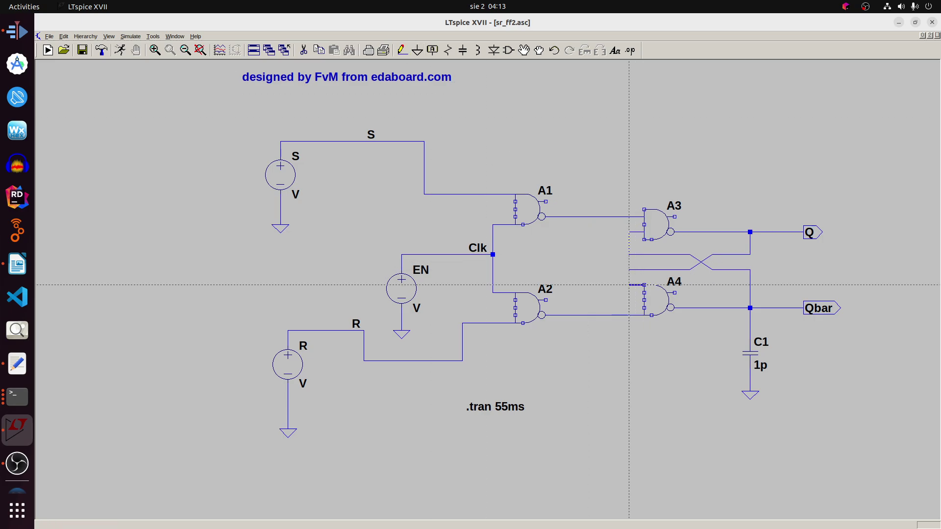
{"action": "left_click", "coordinate": [629, 270]}
{"action": "key", "text": "Escape"}
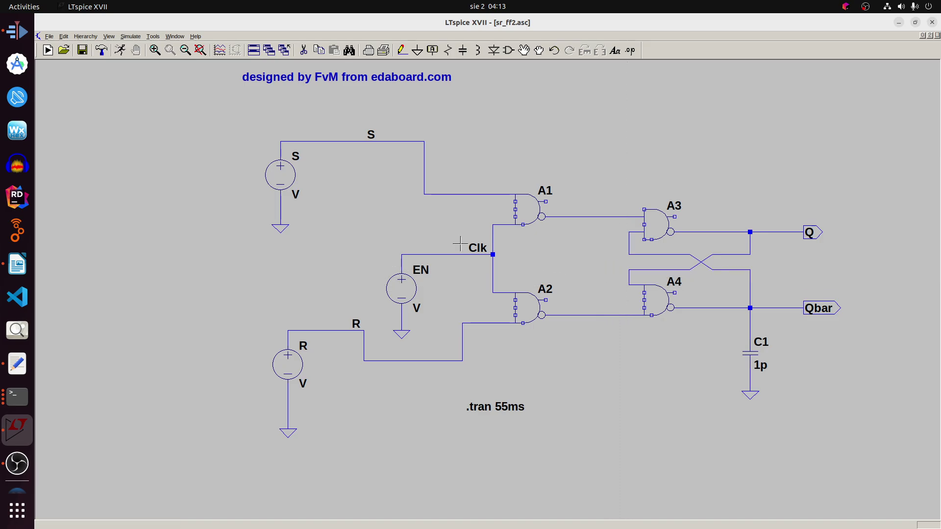
Set the value of source EN to PULSE(0 1 5m 5n 5n 5m 20m).
{"action": "right_click", "coordinate": [406, 291]}
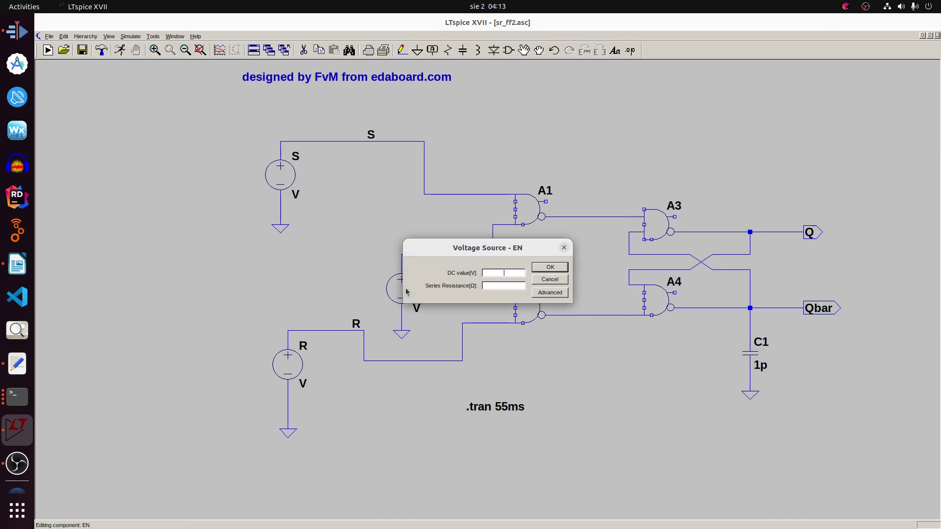
{"action": "left_click", "coordinate": [554, 278]}
{"action": "right_click", "coordinate": [417, 309]}
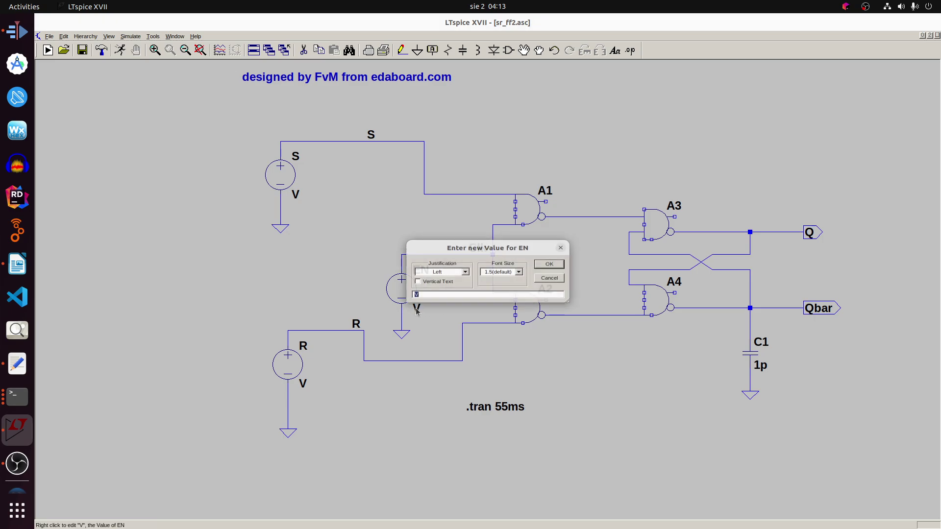
{"action": "type", "text": "PULS"}
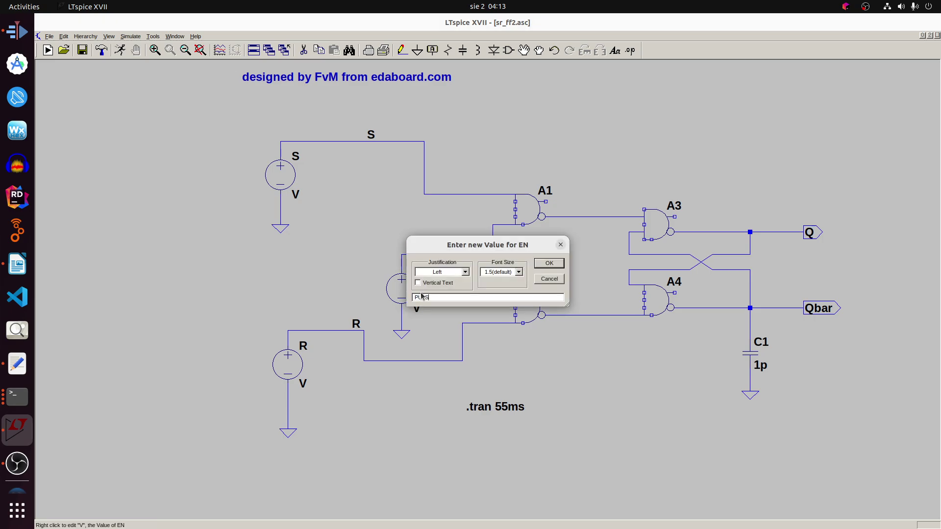
{"action": "type", "text": "E(0 1 5m 5n 5n 5m 20m"}
{"action": "key", "text": "Return"}
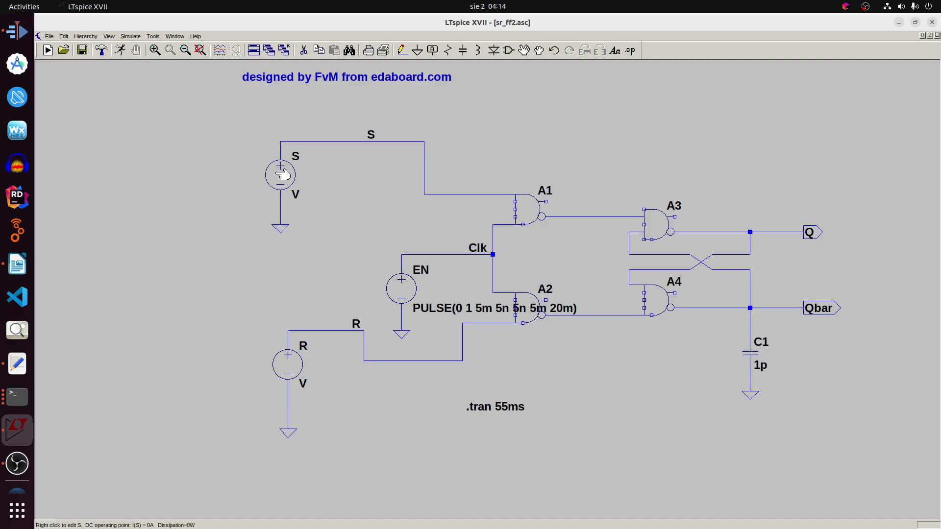
{"action": "right_click", "coordinate": [302, 161]}
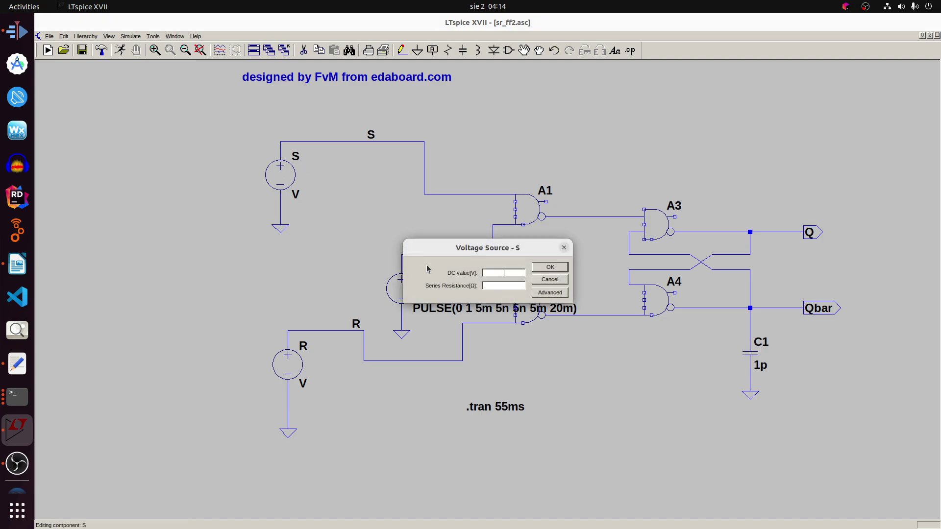
{"action": "left_click", "coordinate": [542, 280]}
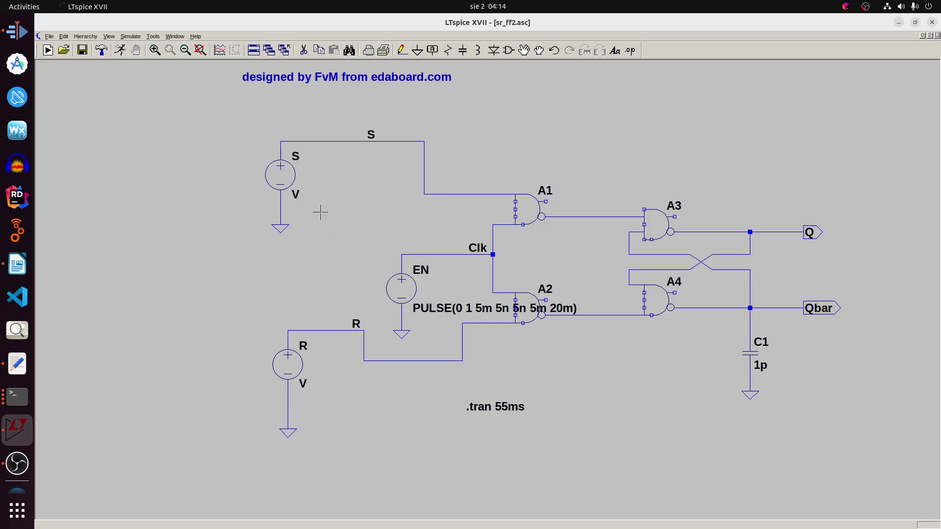
{"action": "right_click", "coordinate": [297, 195]}
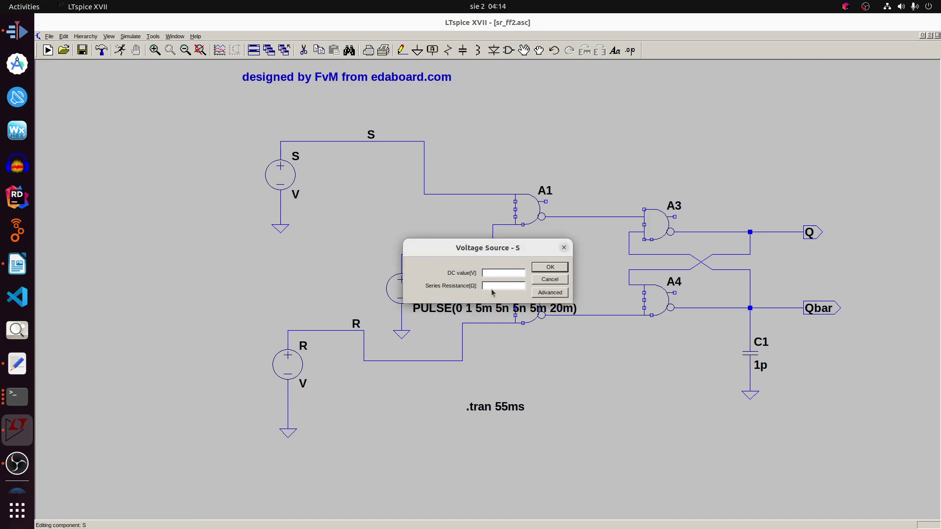
{"action": "left_click", "coordinate": [542, 283]}
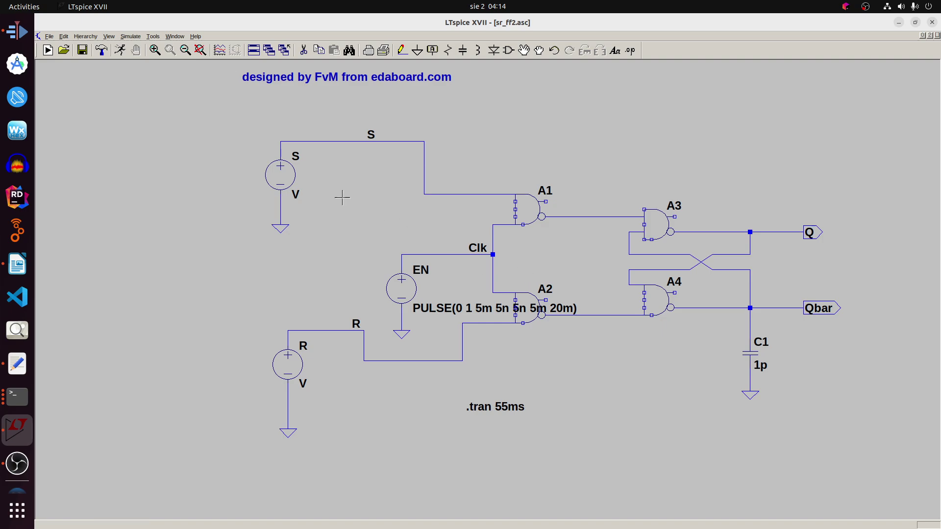
Set the value of source S to PULSE(0 1 0 5n 5n 20m 40m).
{"action": "right_click", "coordinate": [296, 194]}
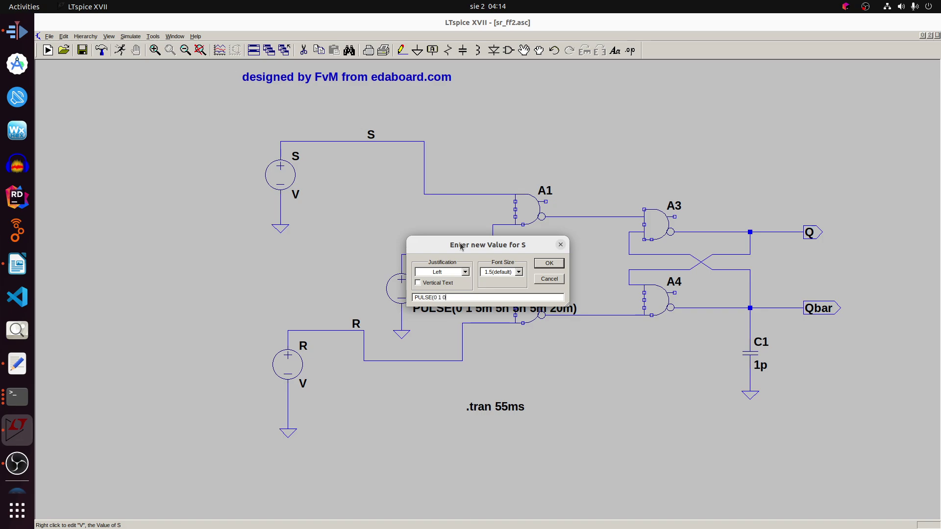
{"action": "type", "text": "PULSE(0 1 0 5n 5n 20m 40m"}
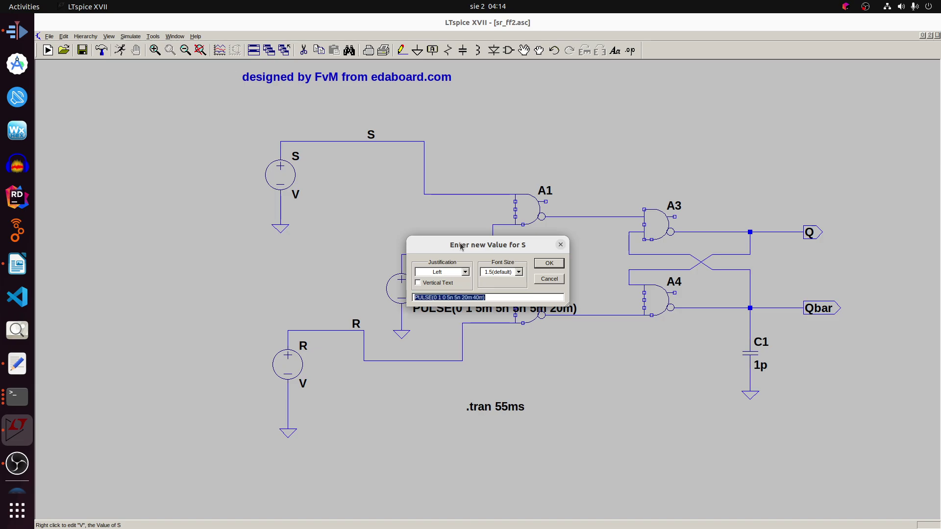
{"action": "key", "text": "Return"}
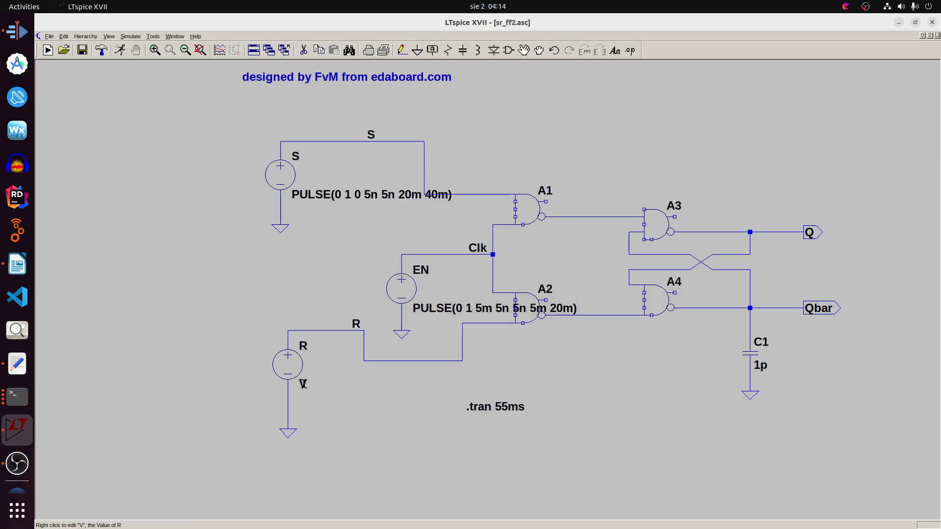
Set the value of source R to PULSE(0 1 20m 5n 5n 20m 40m).
{"action": "right_click", "coordinate": [303, 383]}
{"action": "type", "text": "PULSE(0 1 0 5n 5n 20m 40m)"}
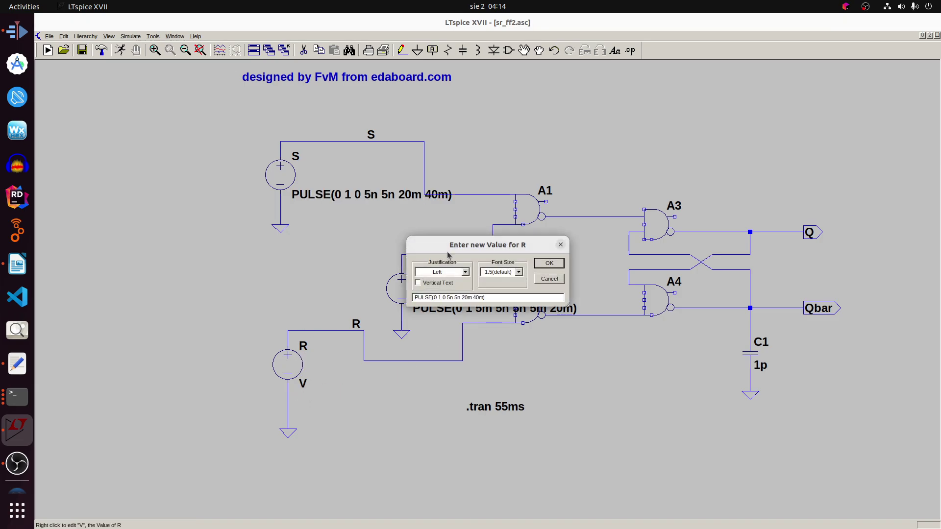
{"action": "key", "text": "Left"}
{"action": "key", "text": "Left"}
{"action": "key", "text": "Left"}
{"action": "key", "text": "Left"}
{"action": "key", "text": "Left"}
{"action": "key", "text": "Left"}
{"action": "key", "text": "Left"}
{"action": "key", "text": "Left"}
{"action": "key", "text": "Left"}
{"action": "key", "text": "Left"}
{"action": "key", "text": "Left"}
{"action": "type", "text": "20m"}
{"action": "key", "text": "Return"}
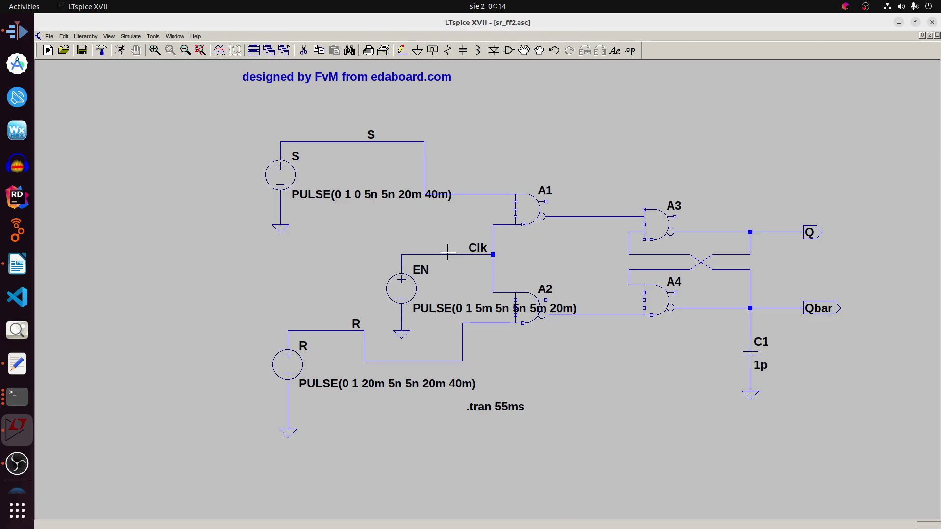
Move the PULSE value text of source EN off gate A2 to the free space left of the EN symbol.
{"action": "left_click", "coordinate": [524, 50]}
{"action": "left_click", "coordinate": [469, 308]}
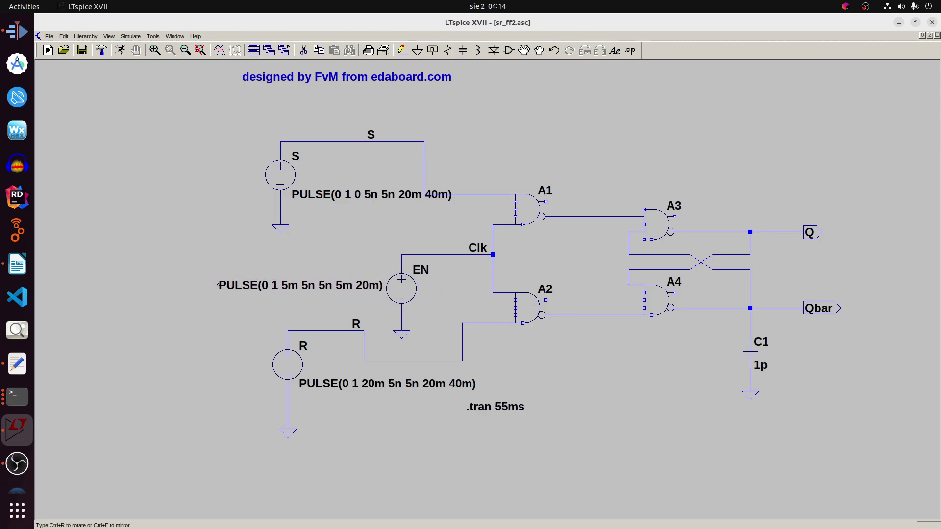
{"action": "left_click", "coordinate": [218, 284]}
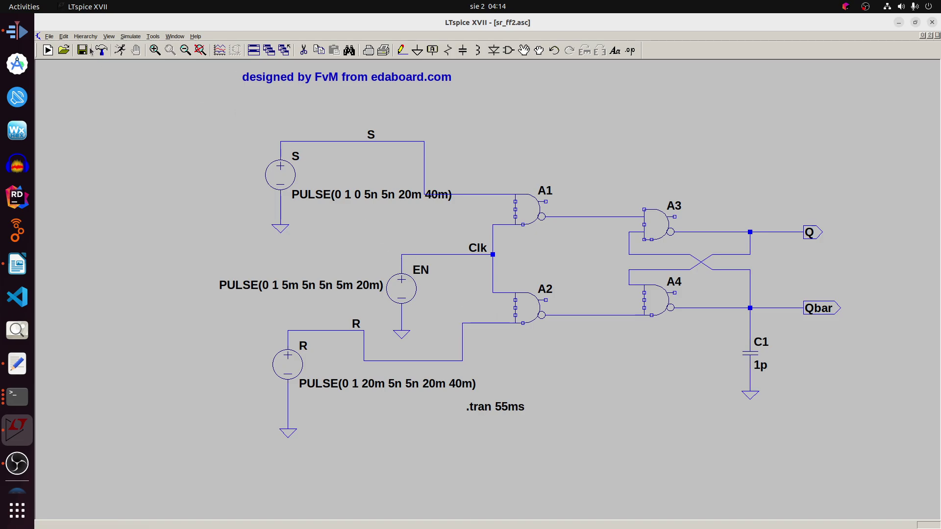
Run the transient simulation and add the voltage of the Clk net to the waveform plot.
{"action": "left_click", "coordinate": [120, 50]}
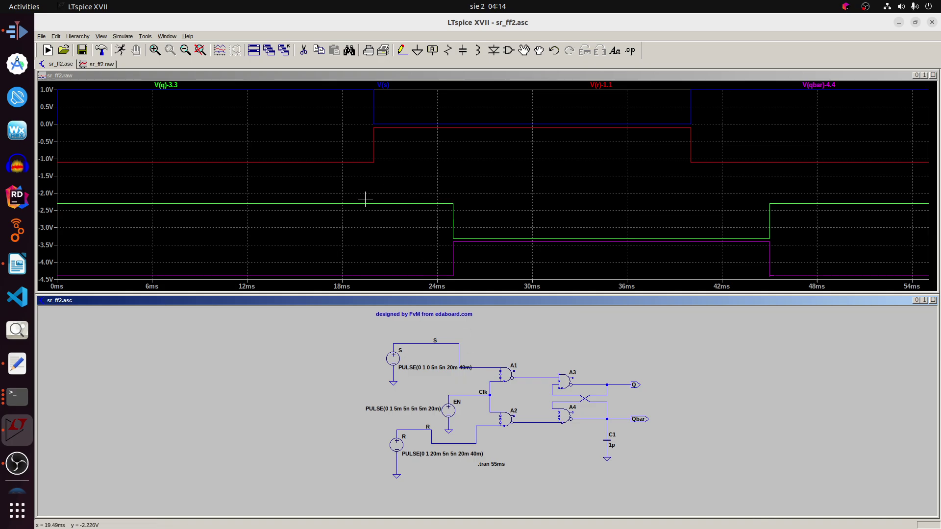
{"action": "left_click", "coordinate": [466, 394]}
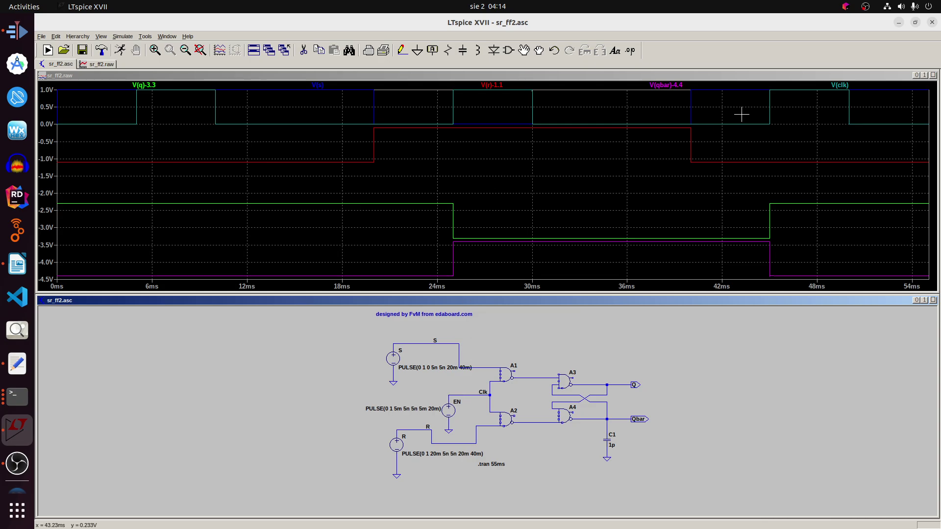
Change the expression of the V(clk) trace to V(clk)-3.3.
{"action": "right_click", "coordinate": [849, 87]}
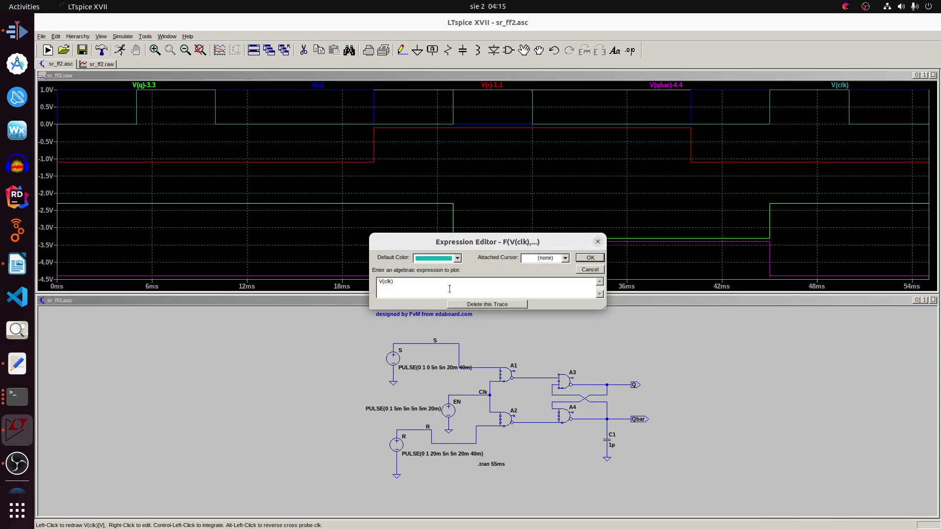
{"action": "type", "text": "-3.3"}
{"action": "key", "text": "Return"}
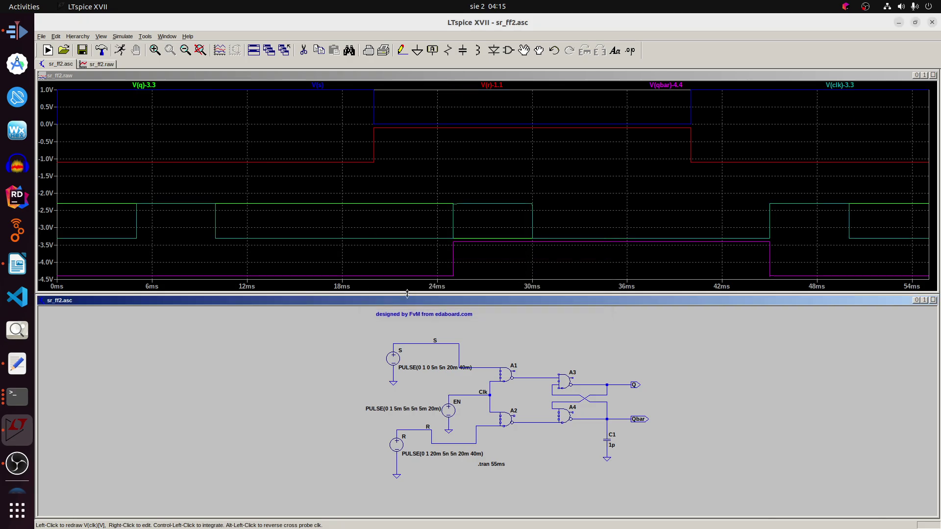
Set the clock trace's expression to V(clk)-2.2 to place it between the R and Q traces.
{"action": "right_click", "coordinate": [850, 85]}
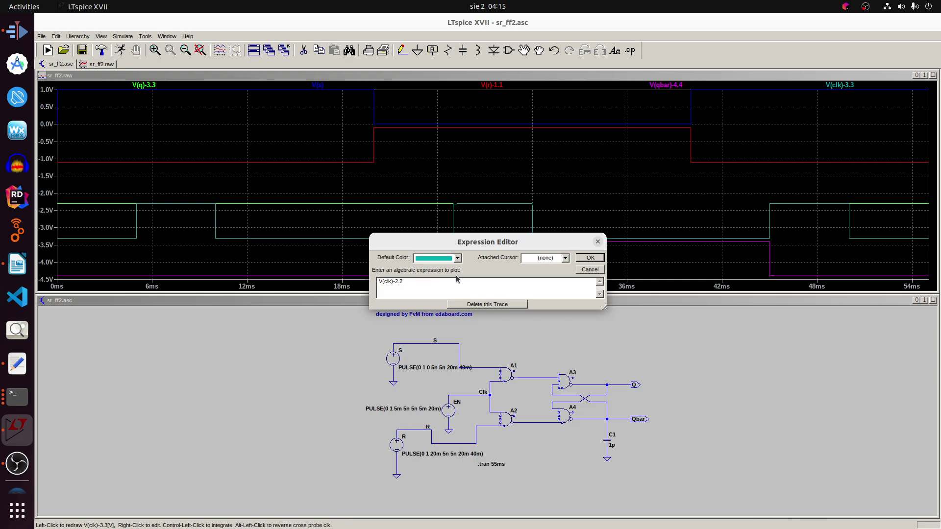
{"action": "key", "text": "Return"}
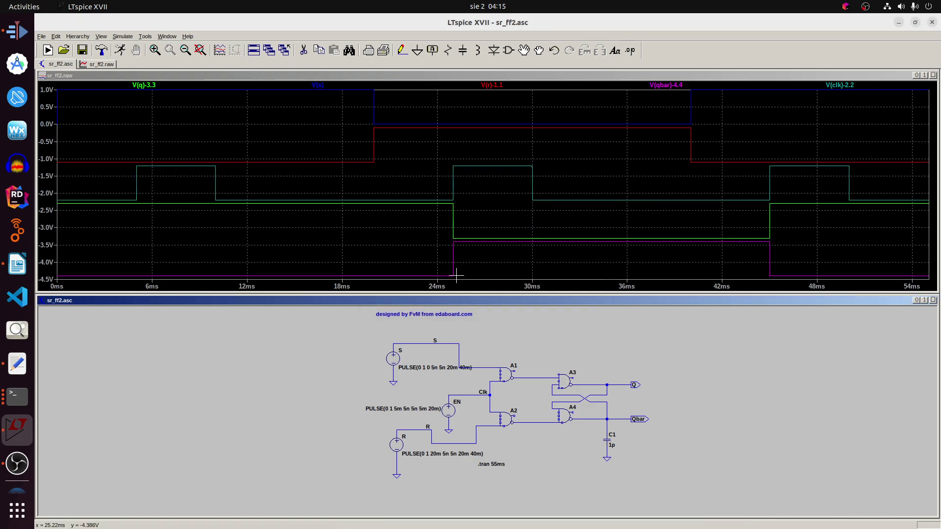